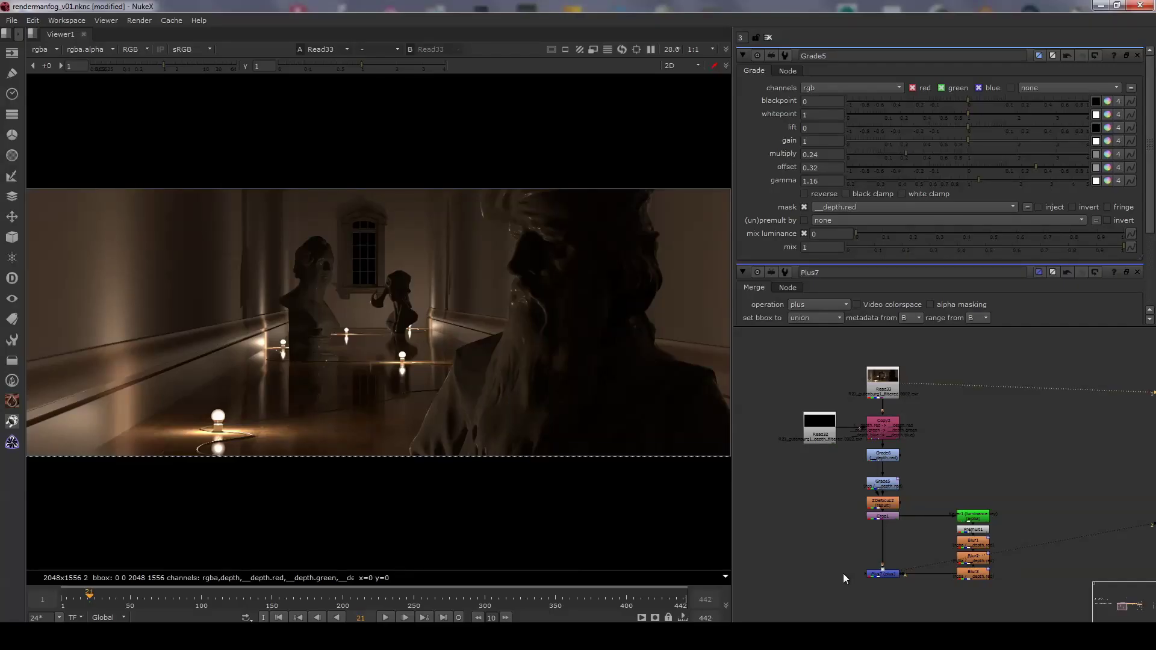
Flip the viewer repeatedly between the foggy Plus7 comp and the un-fogged Read33 render
{"action": "key", "text": "1"}
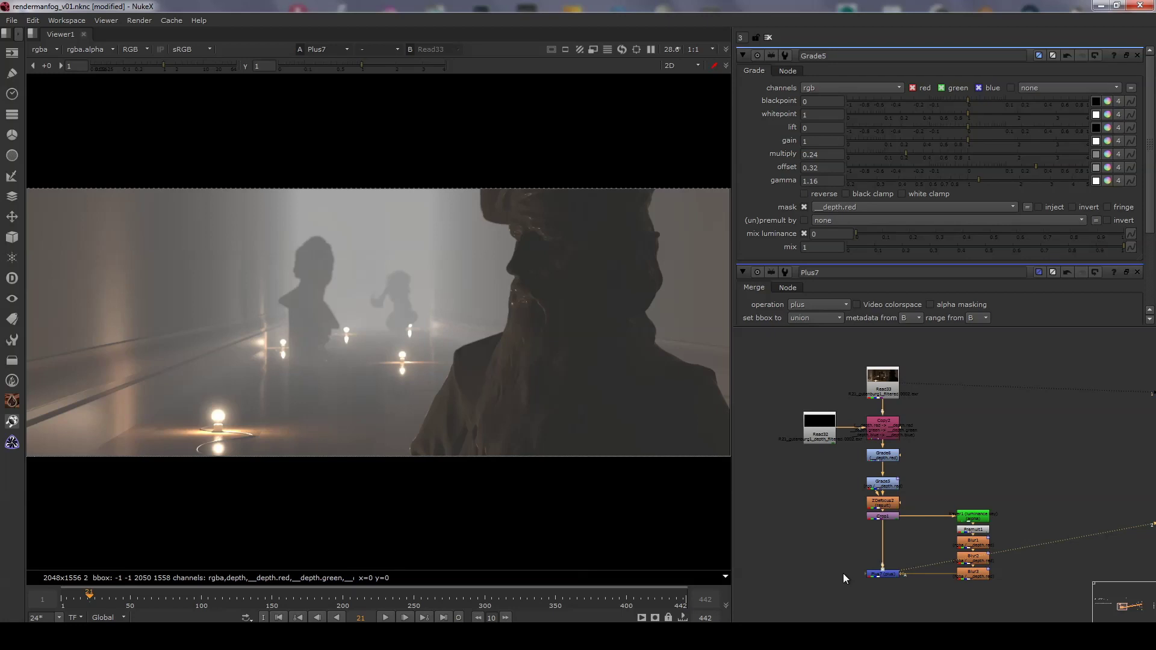
{"action": "key", "text": "2"}
{"action": "key", "text": "1"}
{"action": "key", "text": "2"}
{"action": "key", "text": "1"}
{"action": "key", "text": "2"}
{"action": "key", "text": "1"}
Bring up the foggy street reference photo, move it aside, then minimize it
{"action": "key", "text": "alt+Tab"}
{"action": "left_click_drag", "start_coordinate": [579, 128], "coordinate": [911, 121]}
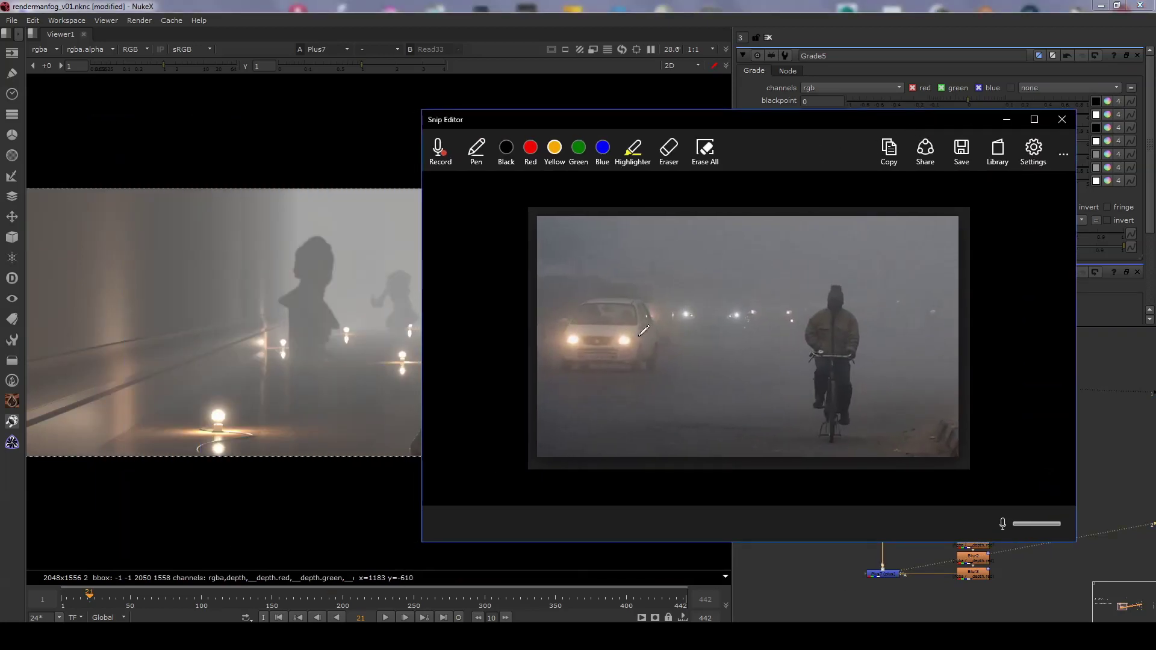
{"action": "left_click", "coordinate": [1007, 120]}
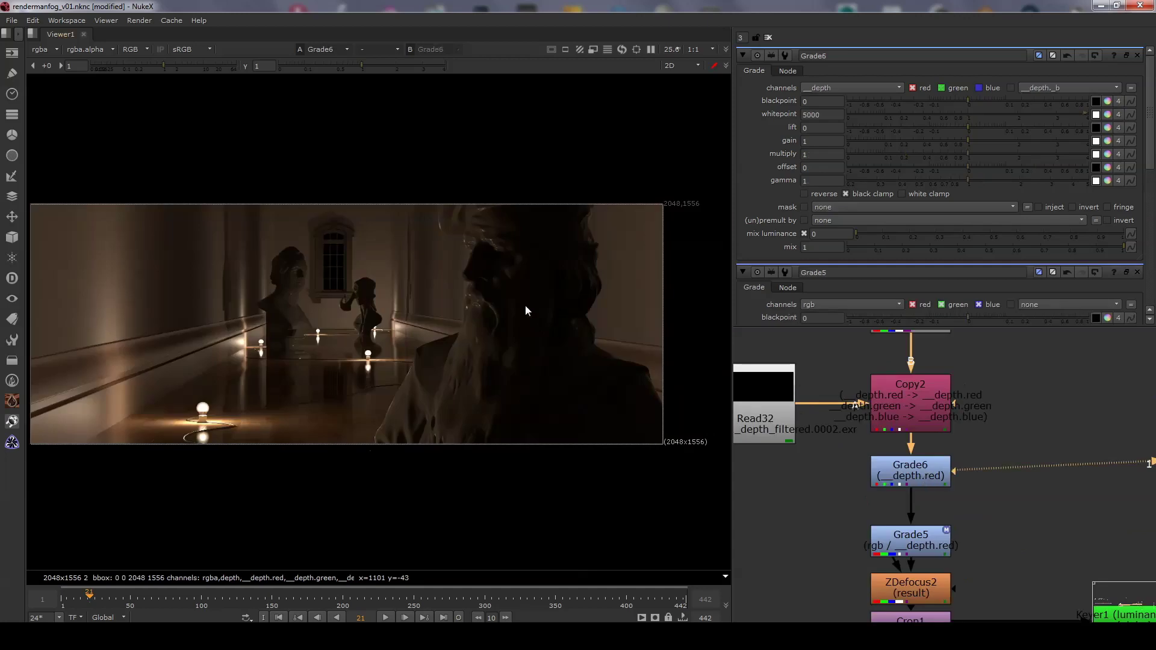
Show Grade6's depth layer red channel and sample depth far down the hallway and on the near floor
{"action": "left_click", "coordinate": [53, 53]}
{"action": "left_click", "coordinate": [67, 122]}
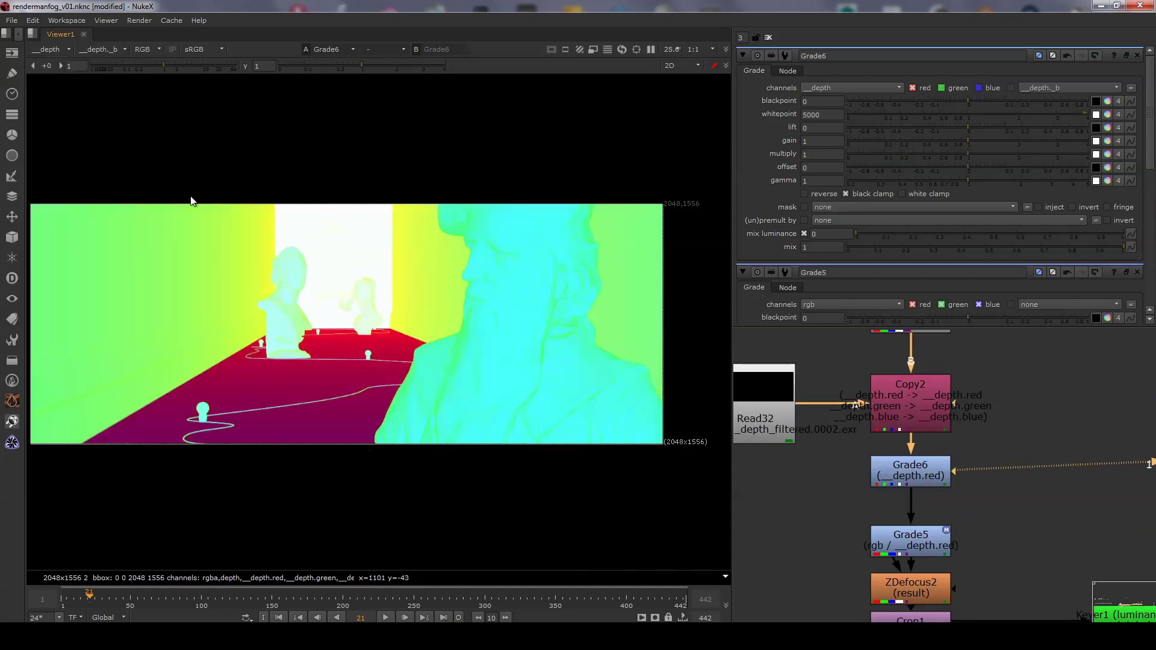
{"action": "key", "text": "r"}
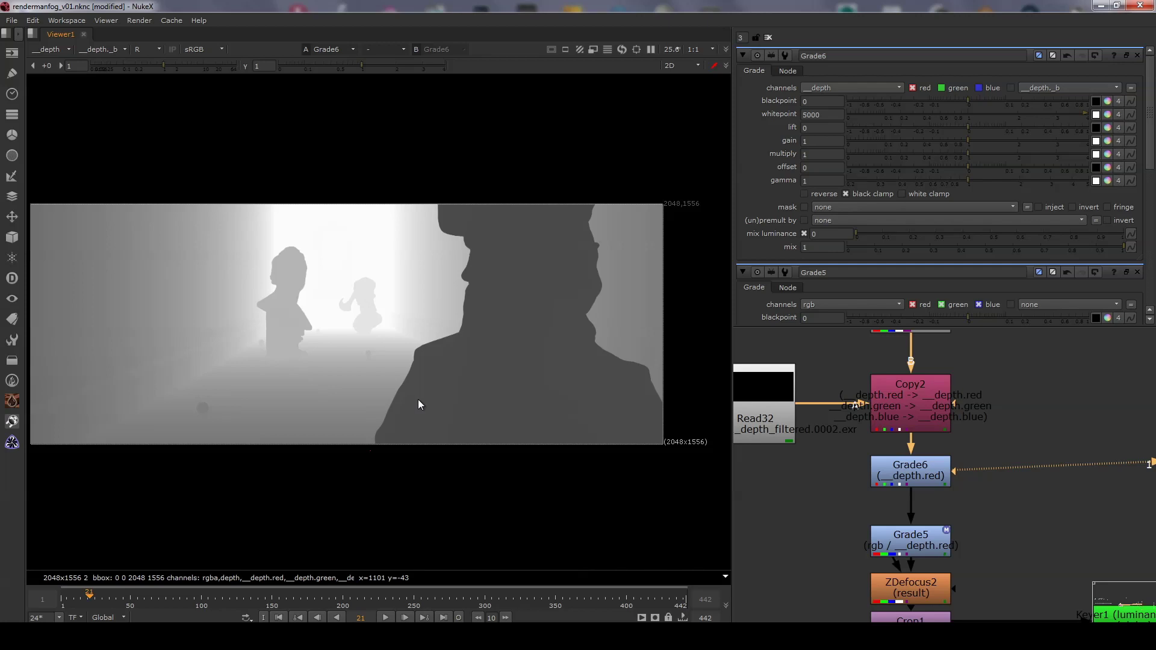
{"action": "left_click", "coordinate": [142, 51]}
{"action": "left_click", "coordinate": [164, 74]}
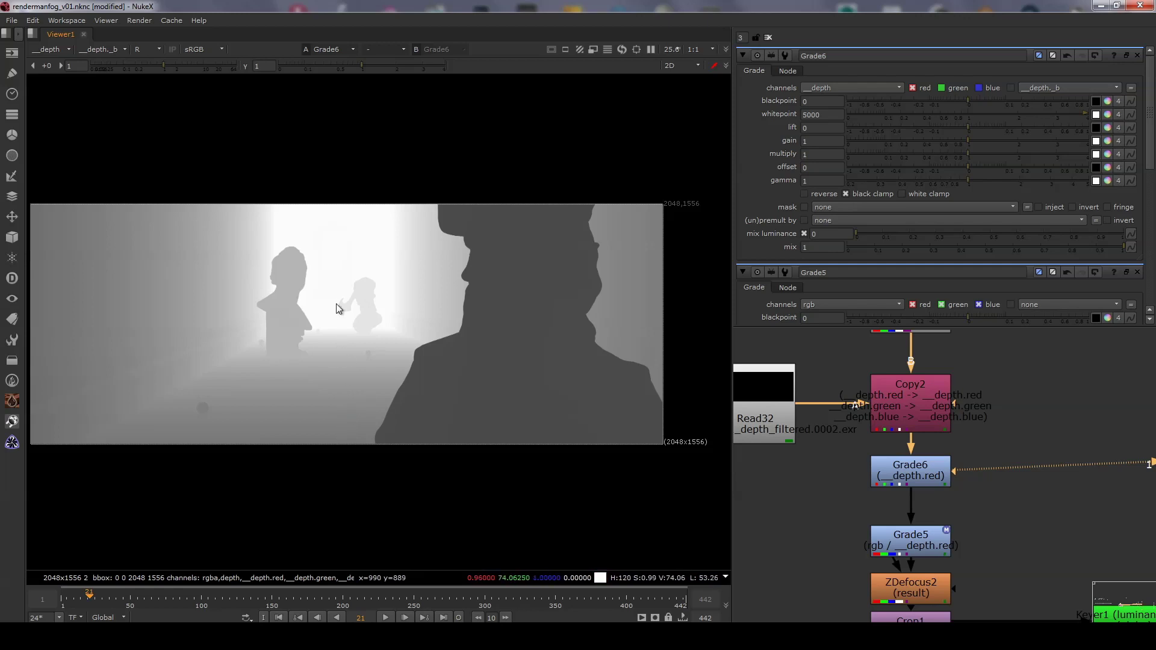
{"action": "left_click", "coordinate": [334, 282], "text": "ctrl"}
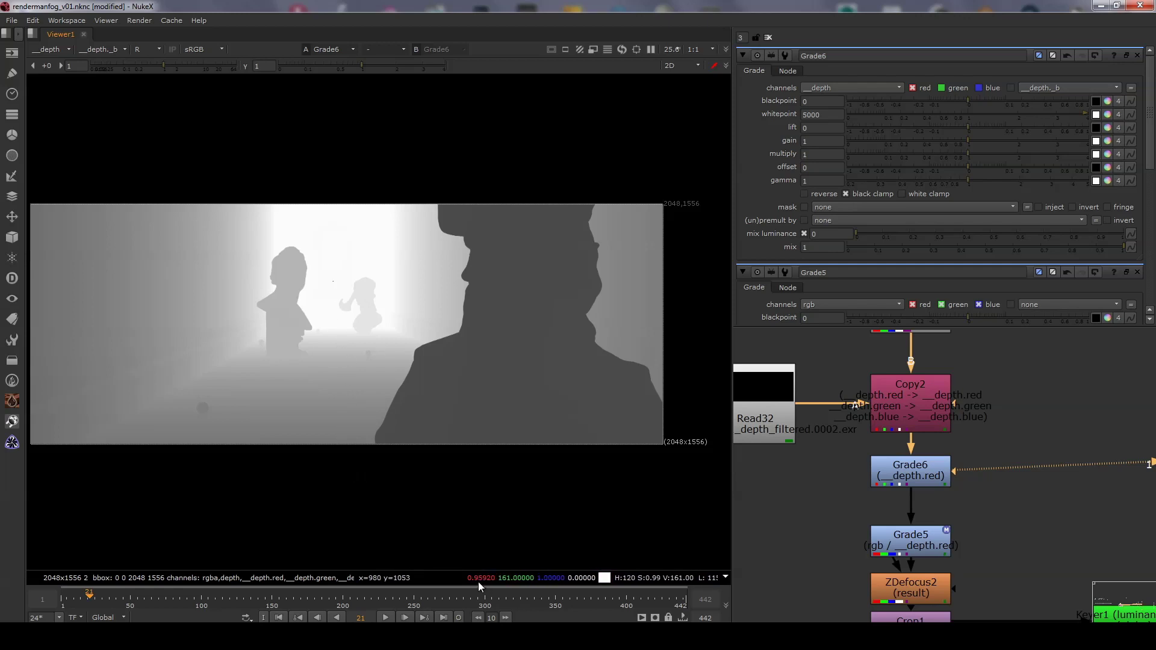
{"action": "left_click_drag", "start_coordinate": [335, 291], "coordinate": [344, 398], "text": "ctrl"}
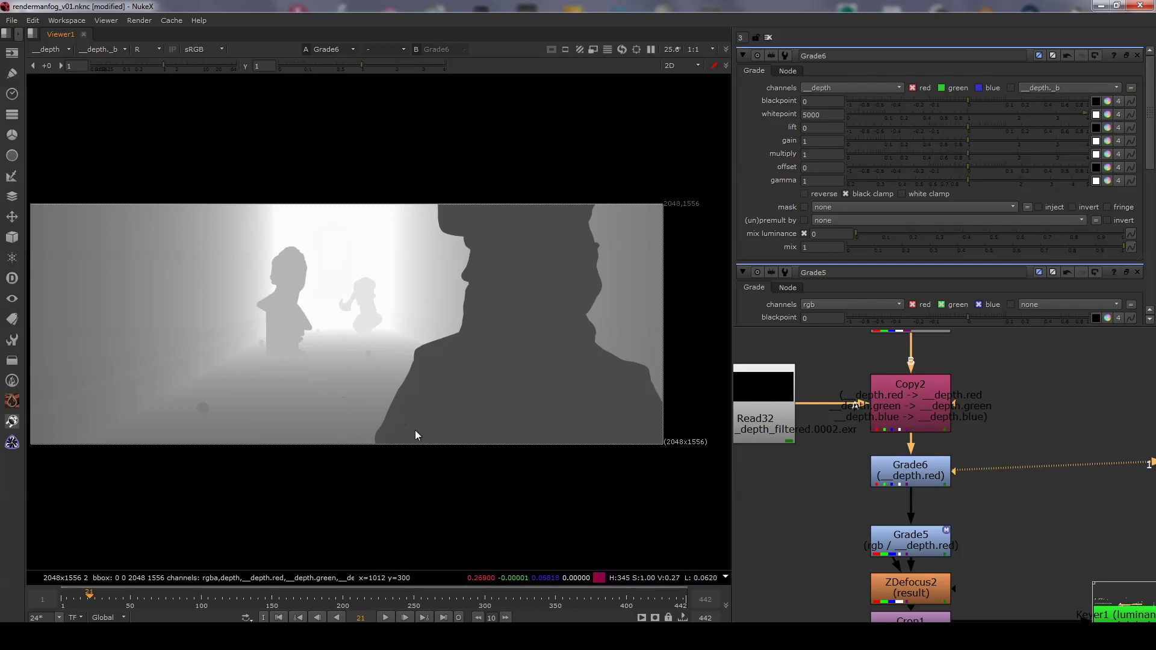
Return the viewer to the full-colour rgba beauty image, fitted to the view
{"action": "left_click", "coordinate": [55, 48]}
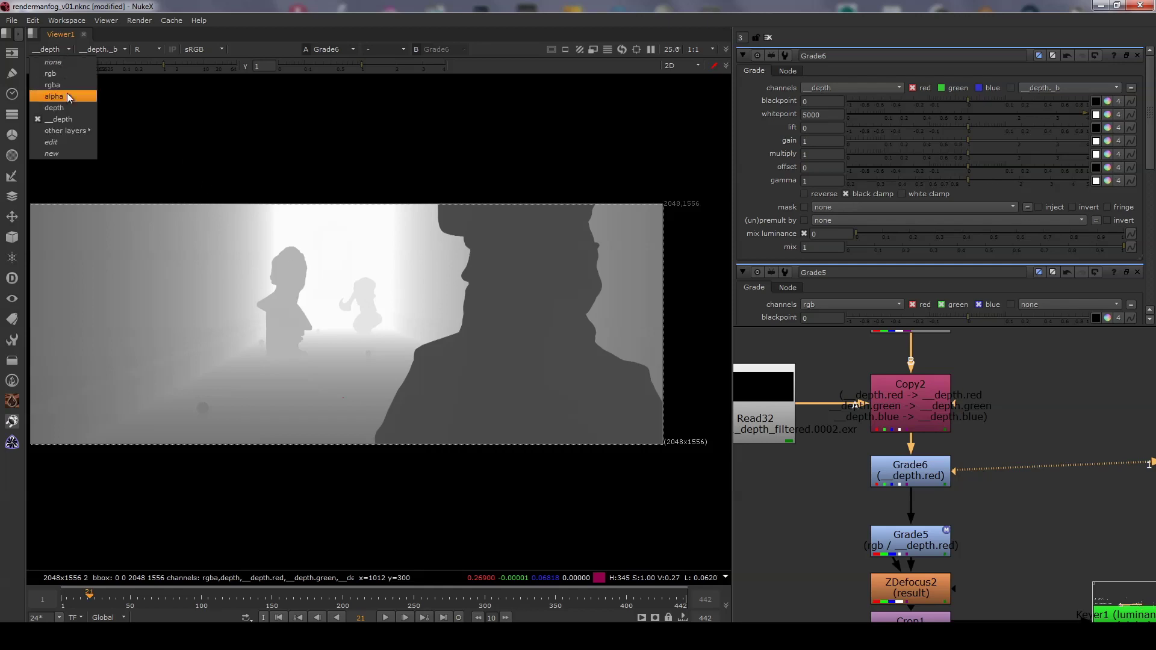
{"action": "left_click", "coordinate": [74, 83]}
{"action": "key", "text": "r"}
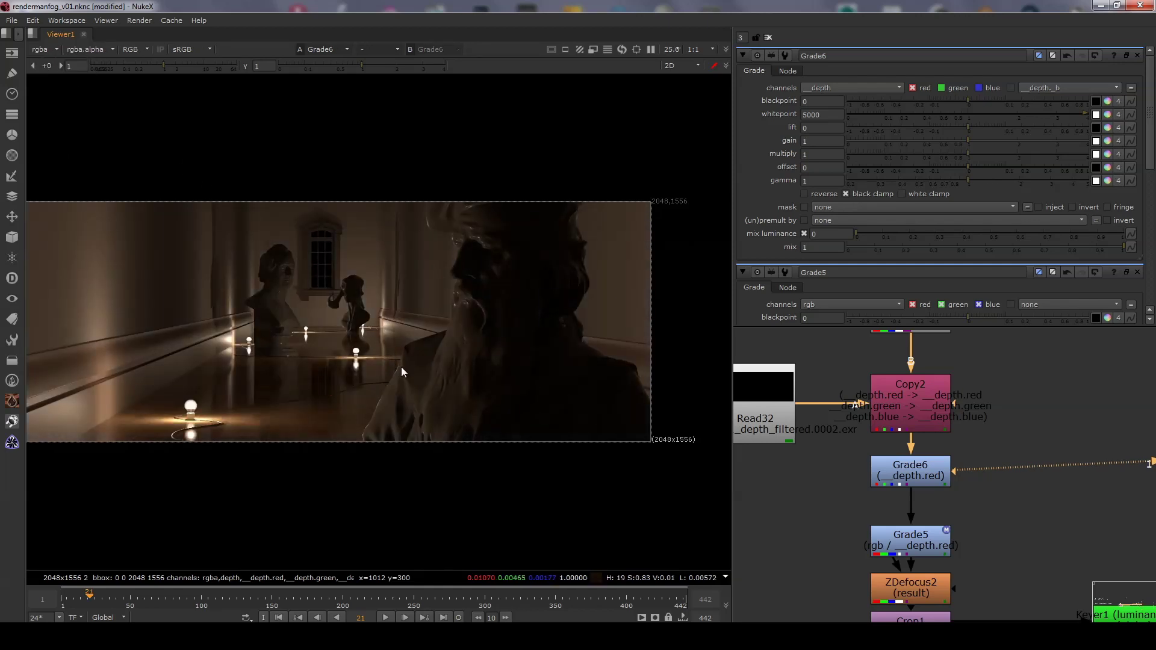
{"action": "key", "text": "f"}
{"action": "scroll", "coordinate": [425, 363], "scroll_direction": "up", "scroll_amount": 1}
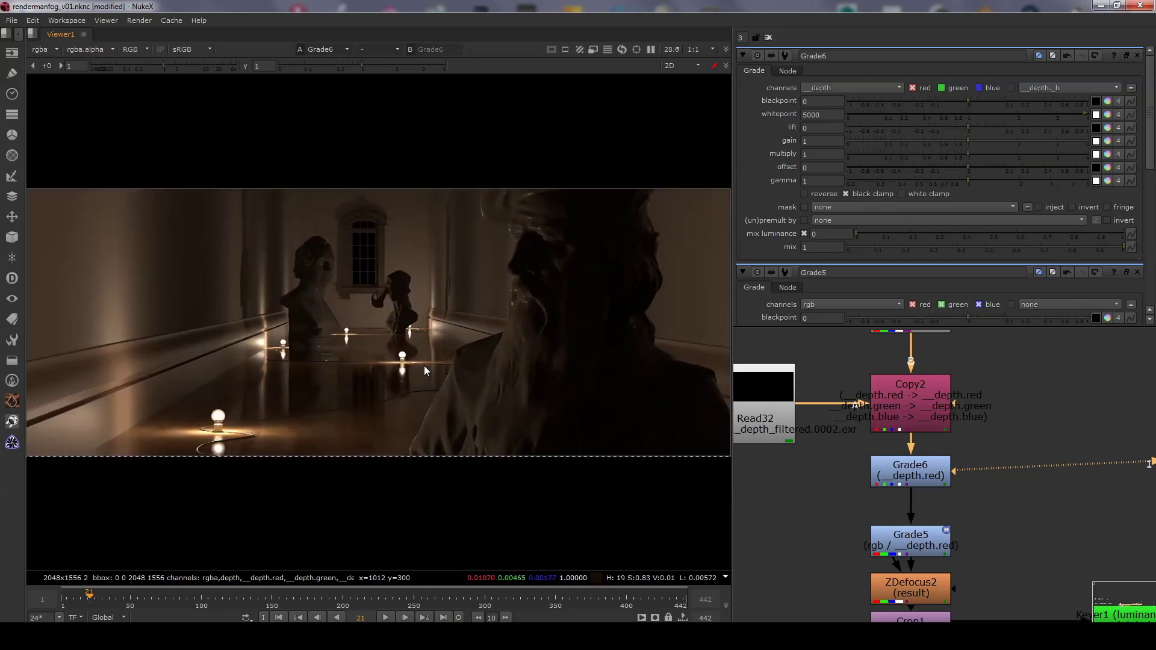
{"action": "left_click", "coordinate": [906, 551]}
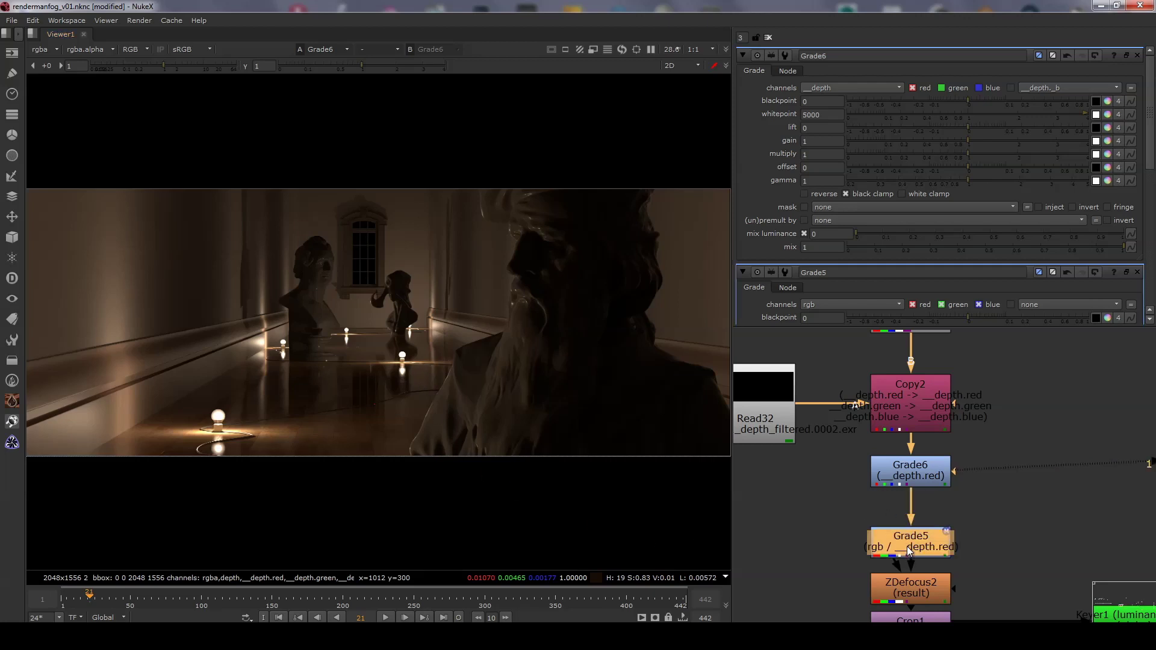
View Grade5's output and open its settings
{"action": "left_click_drag", "start_coordinate": [910, 551], "coordinate": [909, 538]}
{"action": "key", "text": "1"}
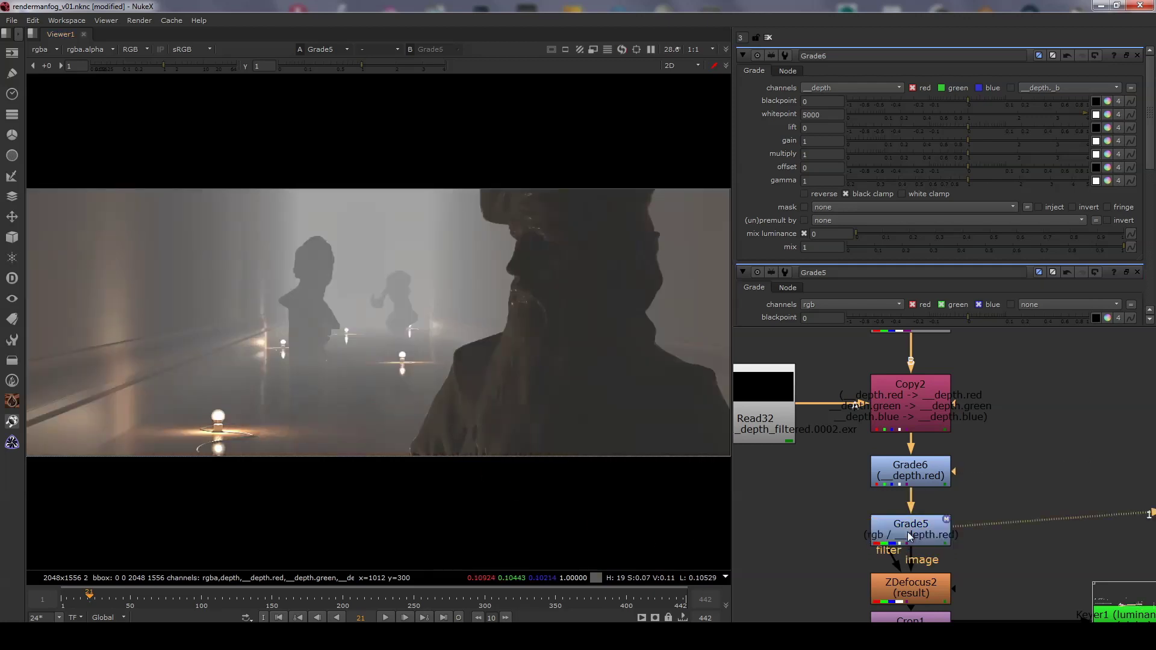
{"action": "double_click", "coordinate": [909, 538]}
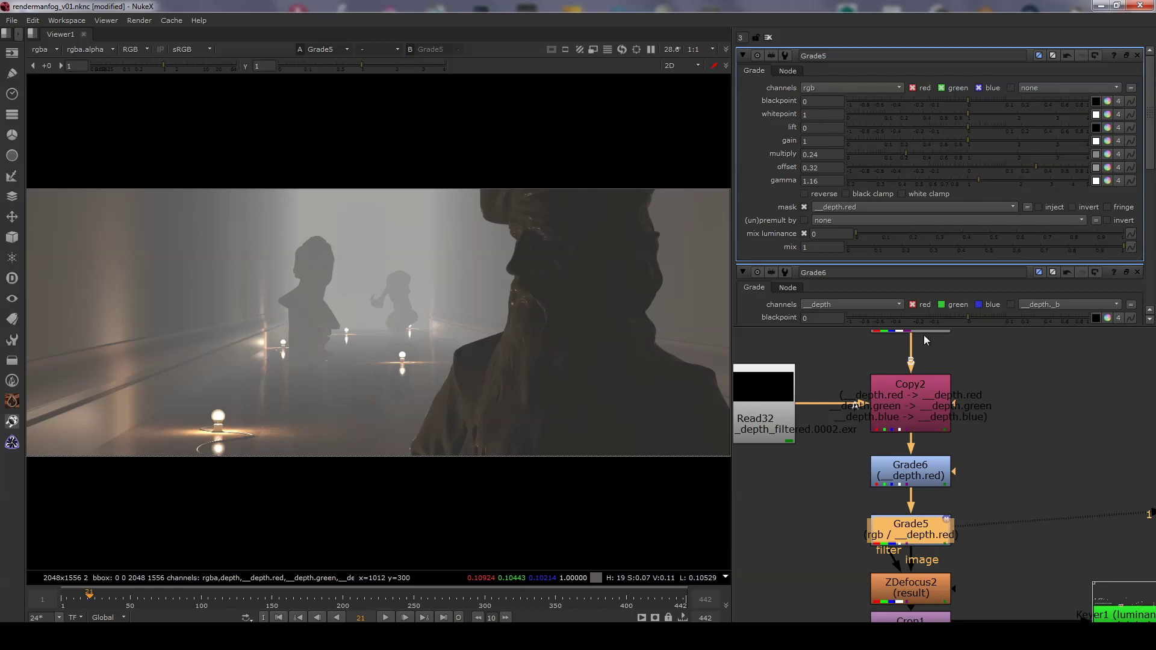
Set Grade5 to multiply 1, offset 0, gamma 1, keeping depth.red as the mask
{"action": "left_click", "coordinate": [827, 156]}
{"action": "type", "text": "1"}
{"action": "key", "text": "Tab"}
{"action": "type", "text": "0"}
{"action": "key", "text": "Tab"}
{"action": "type", "text": "1"}
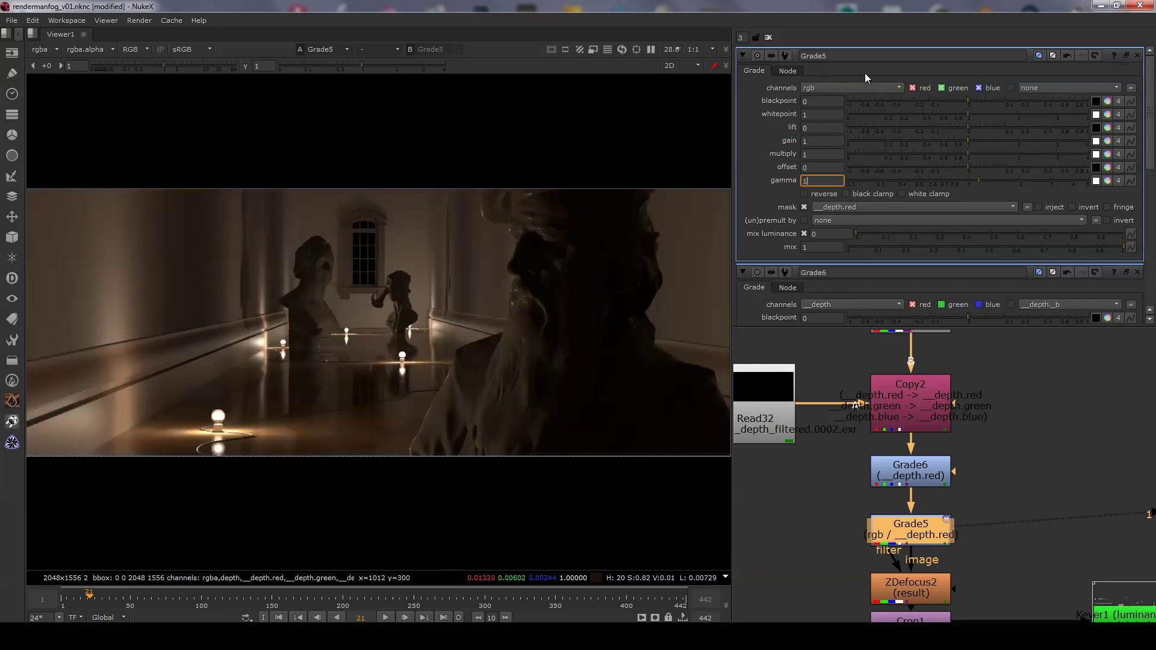
{"action": "key", "text": "Return"}
{"action": "left_click", "coordinate": [840, 207]}
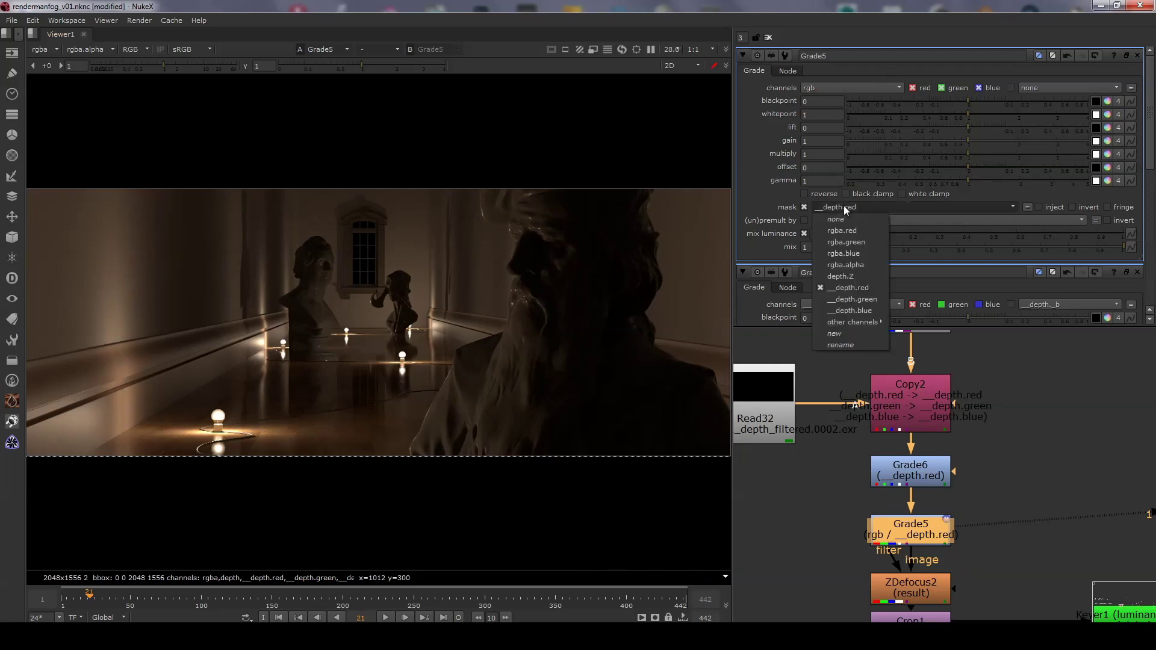
{"action": "left_click", "coordinate": [842, 287]}
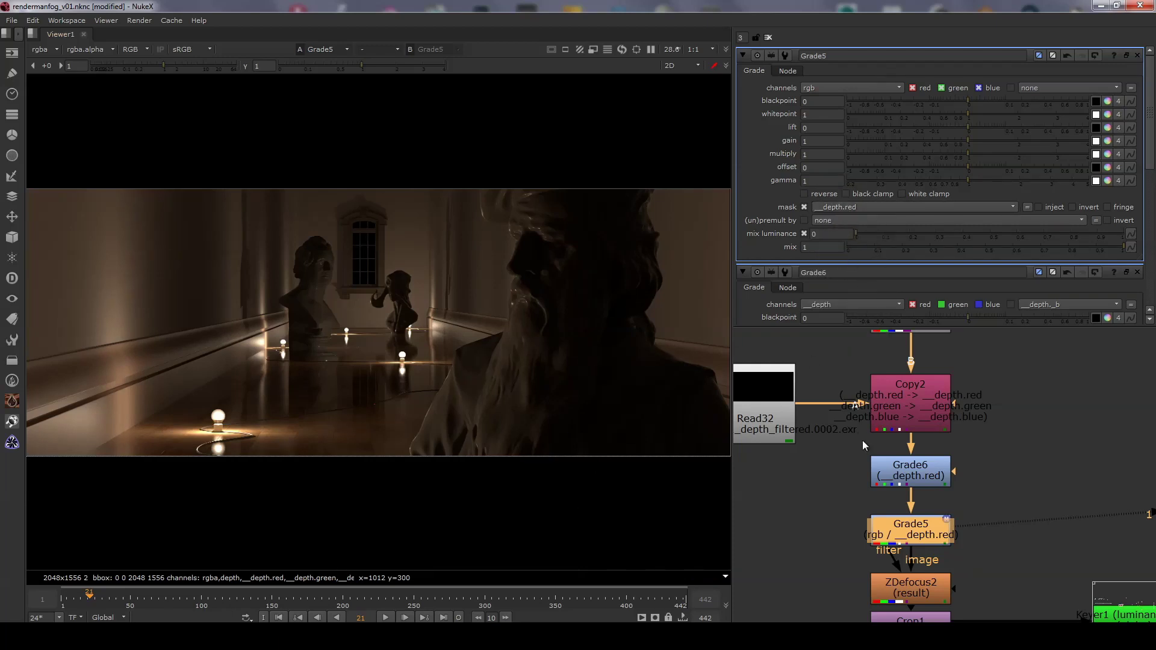
{"action": "key", "text": "alt+Tab"}
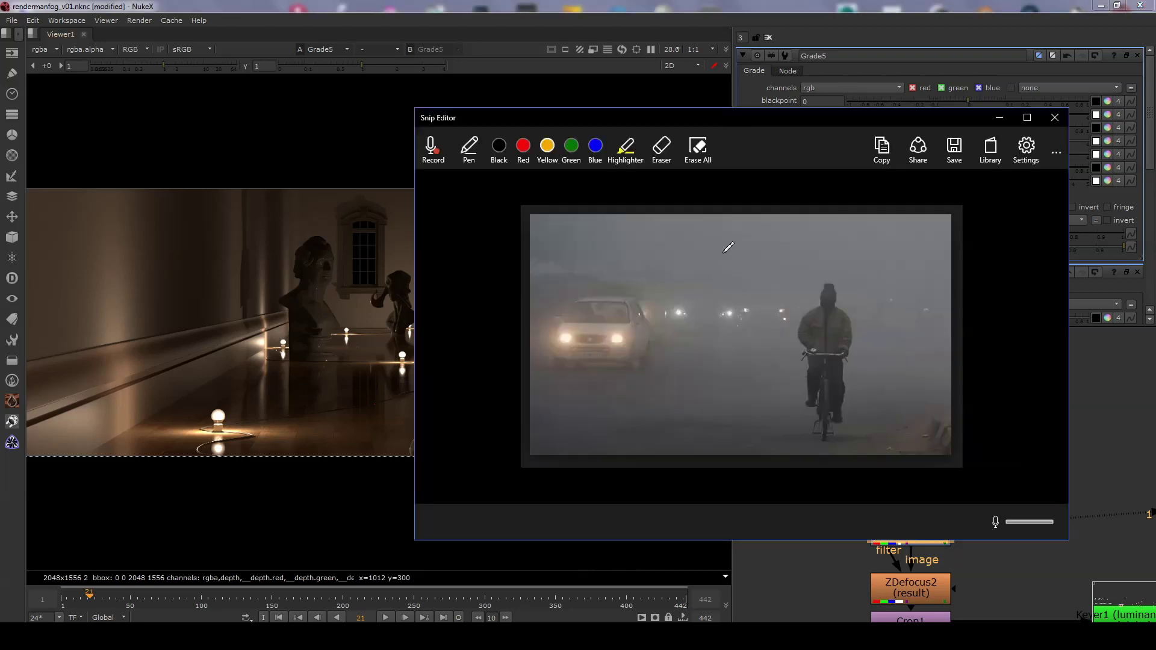
{"action": "mouse_move", "coordinate": [739, 234]}
{"action": "left_mouse_down"}
{"action": "mouse_move", "coordinate": [666, 452]}
{"action": "mouse_move", "coordinate": [635, 274]}
{"action": "left_mouse_up"}
{"action": "mouse_move", "coordinate": [667, 325]}
{"action": "left_mouse_down"}
{"action": "mouse_move", "coordinate": [695, 348]}
{"action": "mouse_move", "coordinate": [731, 336]}
{"action": "mouse_move", "coordinate": [738, 301]}
{"action": "mouse_move", "coordinate": [757, 330]}
{"action": "mouse_move", "coordinate": [745, 312]}
{"action": "left_mouse_up"}
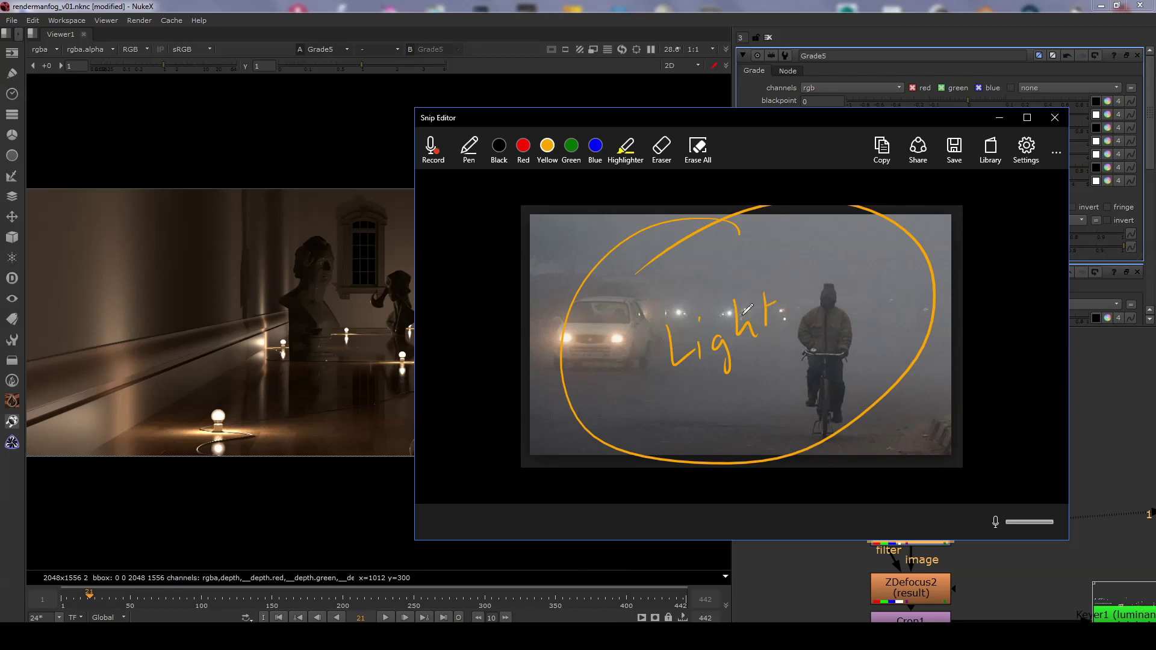
{"action": "mouse_move", "coordinate": [679, 280]}
{"action": "left_mouse_down"}
{"action": "mouse_move", "coordinate": [717, 261]}
{"action": "mouse_move", "coordinate": [733, 280]}
{"action": "mouse_move", "coordinate": [762, 274]}
{"action": "left_mouse_up"}
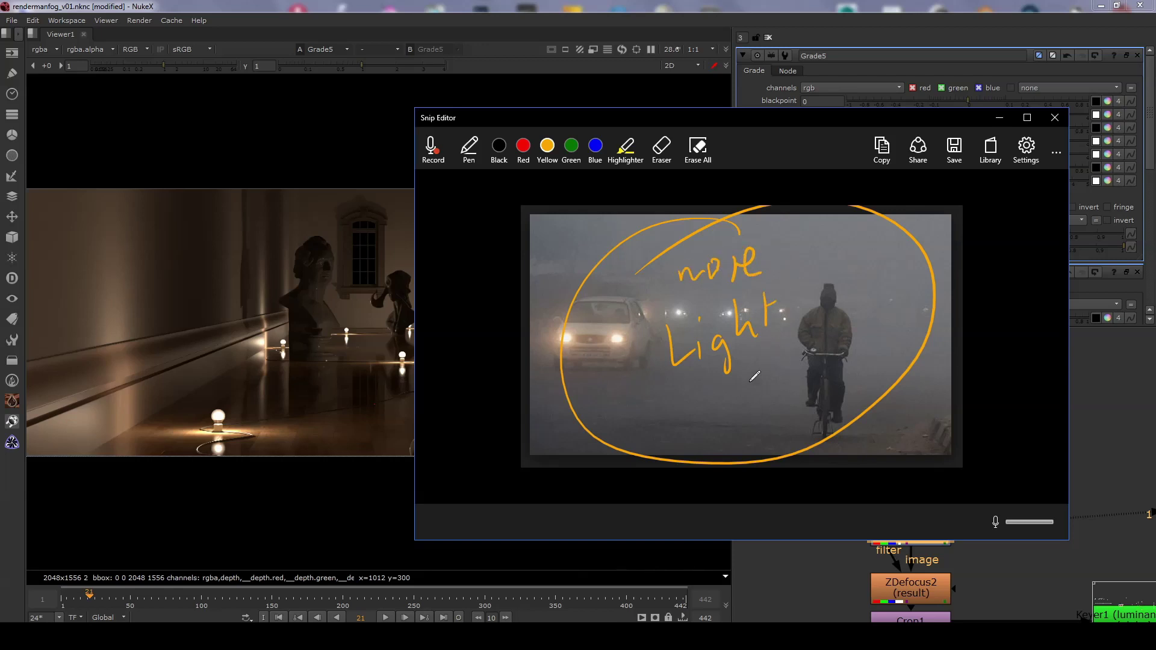
{"action": "left_click", "coordinate": [700, 155]}
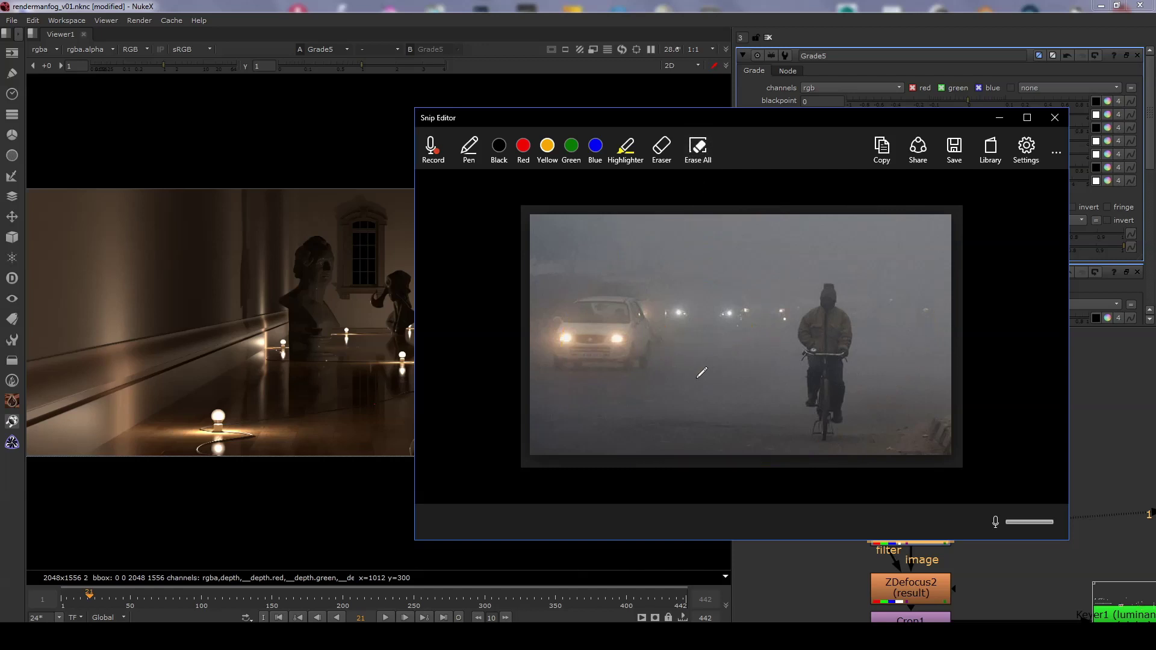
{"action": "mouse_move", "coordinate": [662, 356]}
{"action": "left_mouse_down"}
{"action": "mouse_move", "coordinate": [667, 380]}
{"action": "mouse_move", "coordinate": [693, 388]}
{"action": "mouse_move", "coordinate": [731, 358]}
{"action": "mouse_move", "coordinate": [758, 378]}
{"action": "mouse_move", "coordinate": [799, 361]}
{"action": "left_mouse_up"}
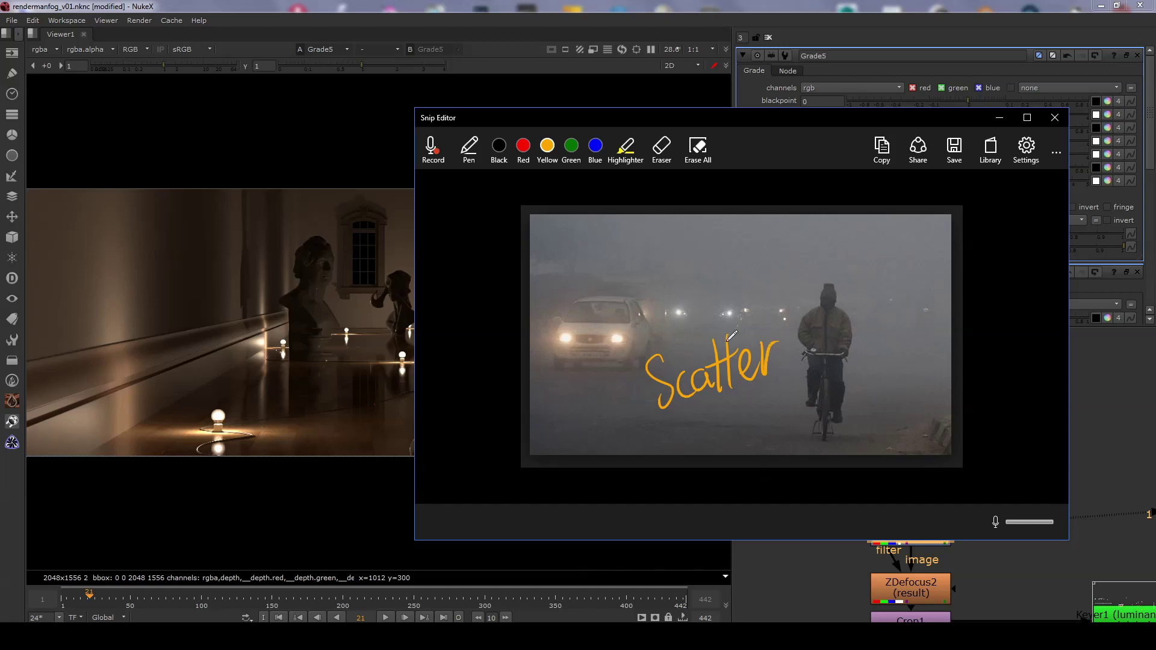
{"action": "left_click", "coordinate": [699, 157]}
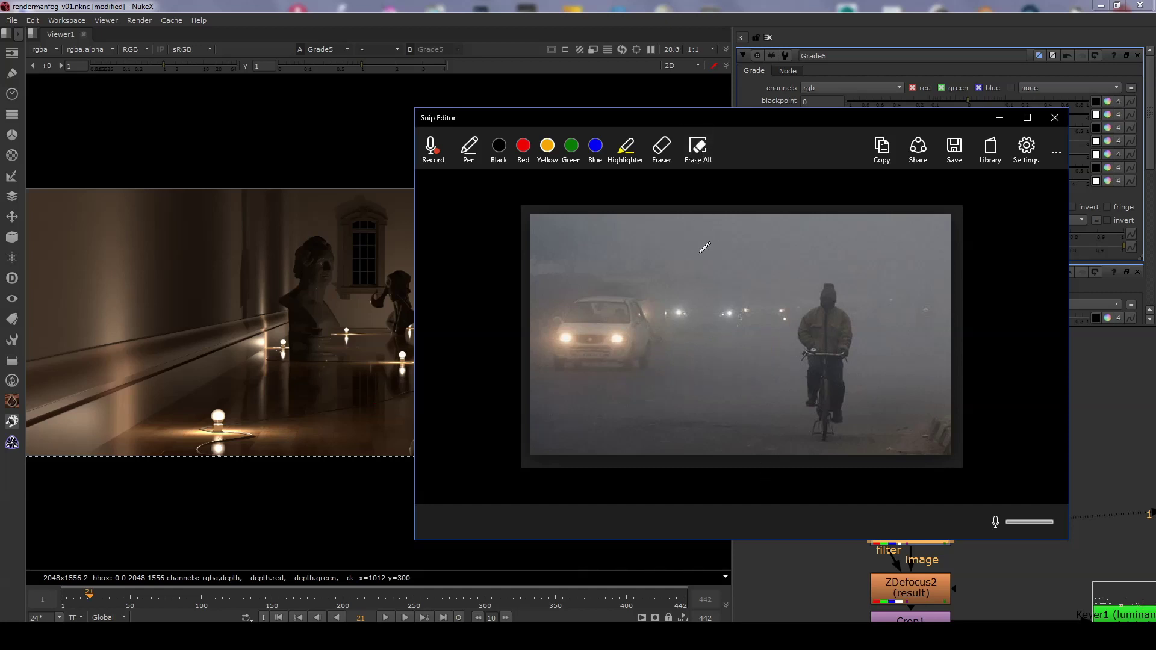
Close the reference photo and drag Grade5's offset up to 0.25 for soft depth fog
{"action": "left_click", "coordinate": [999, 118]}
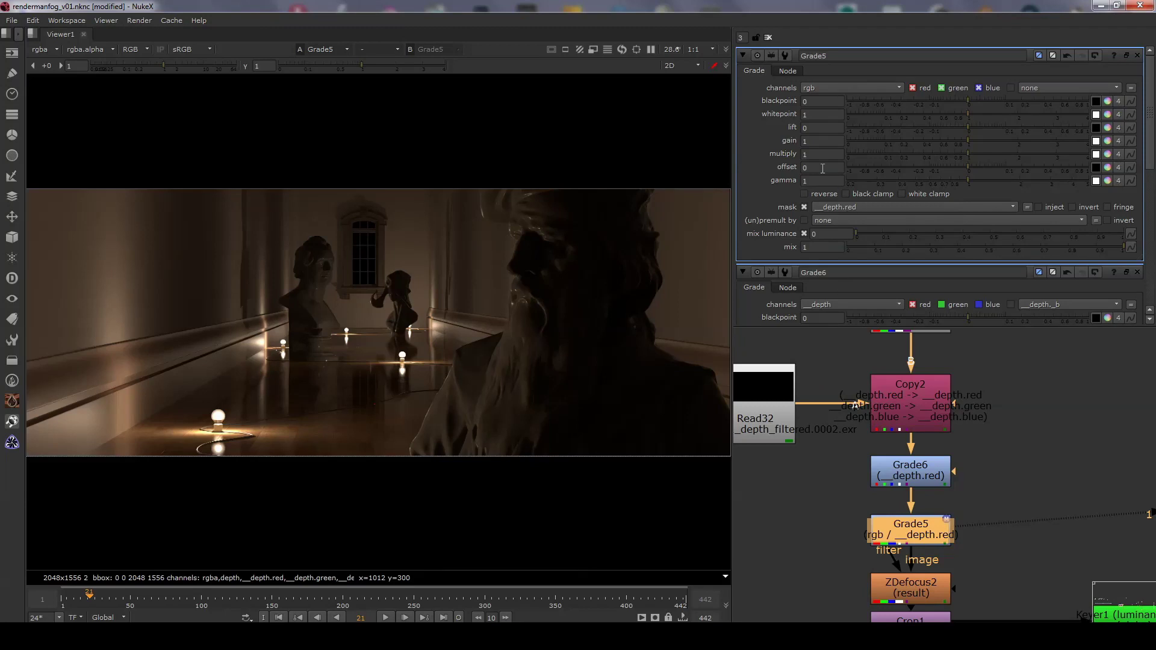
{"action": "left_click_drag", "start_coordinate": [977, 167], "coordinate": [1028, 167]}
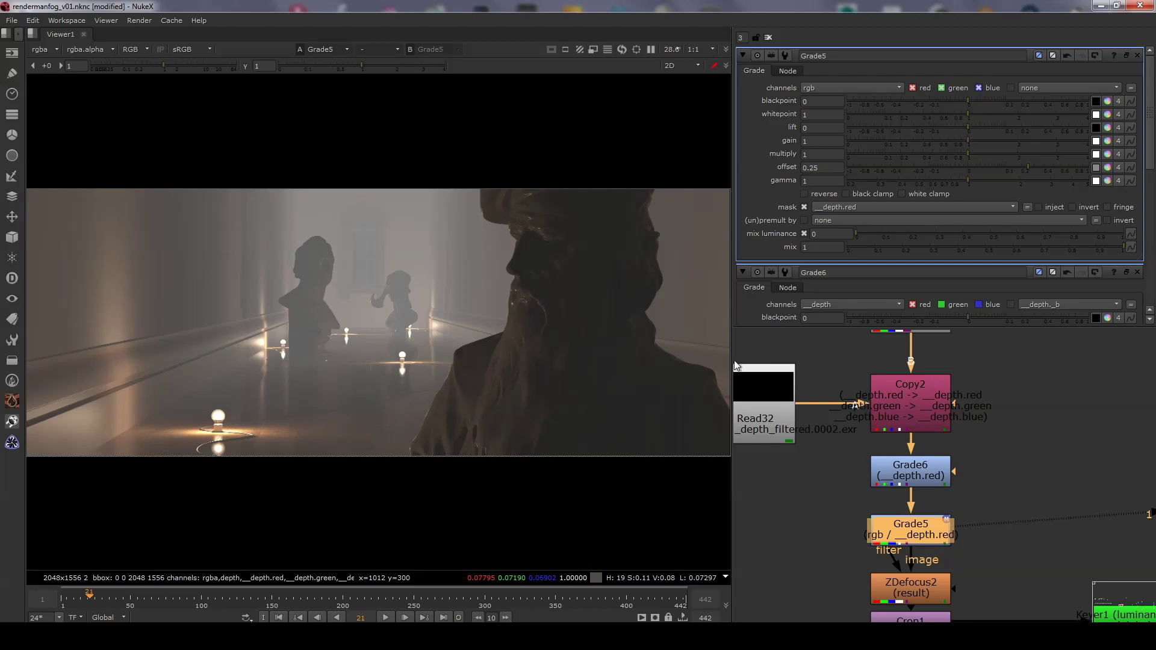
Circle the headlights and a dim area on the fog photo, label them bright, dim and Depth, then close it
{"action": "key", "text": "alt+Tab"}
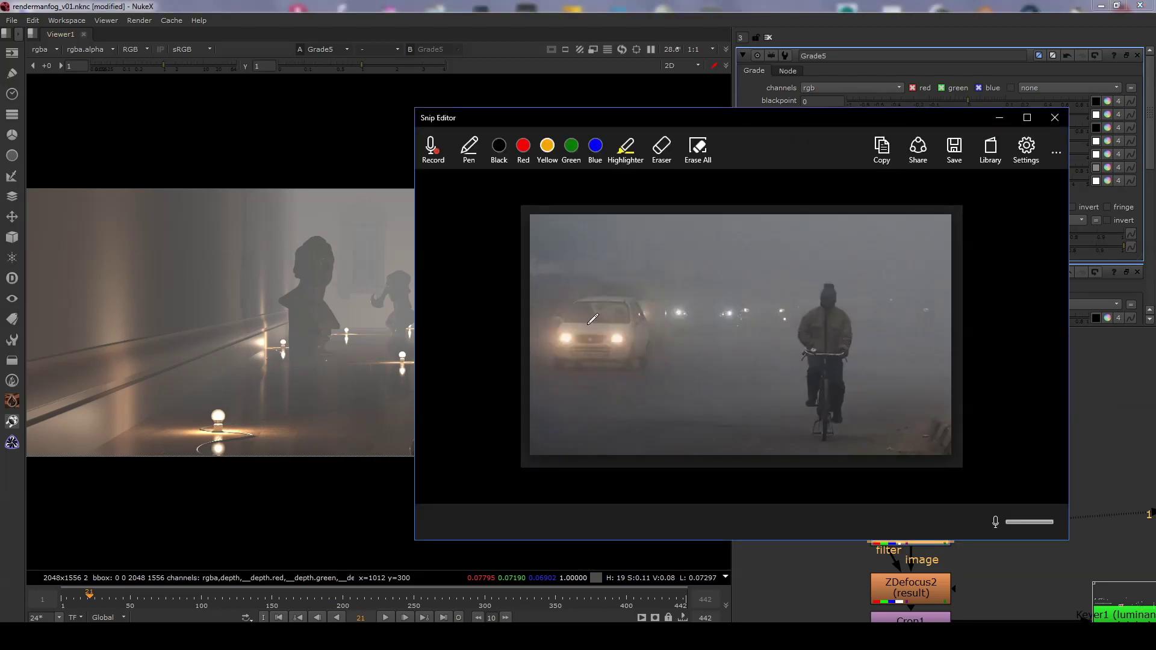
{"action": "mouse_move", "coordinate": [596, 303]}
{"action": "left_mouse_down"}
{"action": "mouse_move", "coordinate": [574, 383]}
{"action": "mouse_move", "coordinate": [605, 304]}
{"action": "left_mouse_up"}
{"action": "mouse_move", "coordinate": [906, 272]}
{"action": "left_mouse_down"}
{"action": "mouse_move", "coordinate": [876, 319]}
{"action": "mouse_move", "coordinate": [922, 271]}
{"action": "left_mouse_up"}
{"action": "mouse_move", "coordinate": [558, 397]}
{"action": "left_mouse_down"}
{"action": "mouse_move", "coordinate": [575, 416]}
{"action": "mouse_move", "coordinate": [610, 391]}
{"action": "mouse_move", "coordinate": [617, 411]}
{"action": "mouse_move", "coordinate": [658, 378]}
{"action": "left_mouse_up"}
{"action": "mouse_move", "coordinate": [894, 353]}
{"action": "left_mouse_down"}
{"action": "mouse_move", "coordinate": [881, 364]}
{"action": "mouse_move", "coordinate": [900, 365]}
{"action": "mouse_move", "coordinate": [908, 349]}
{"action": "mouse_move", "coordinate": [938, 364]}
{"action": "left_mouse_up"}
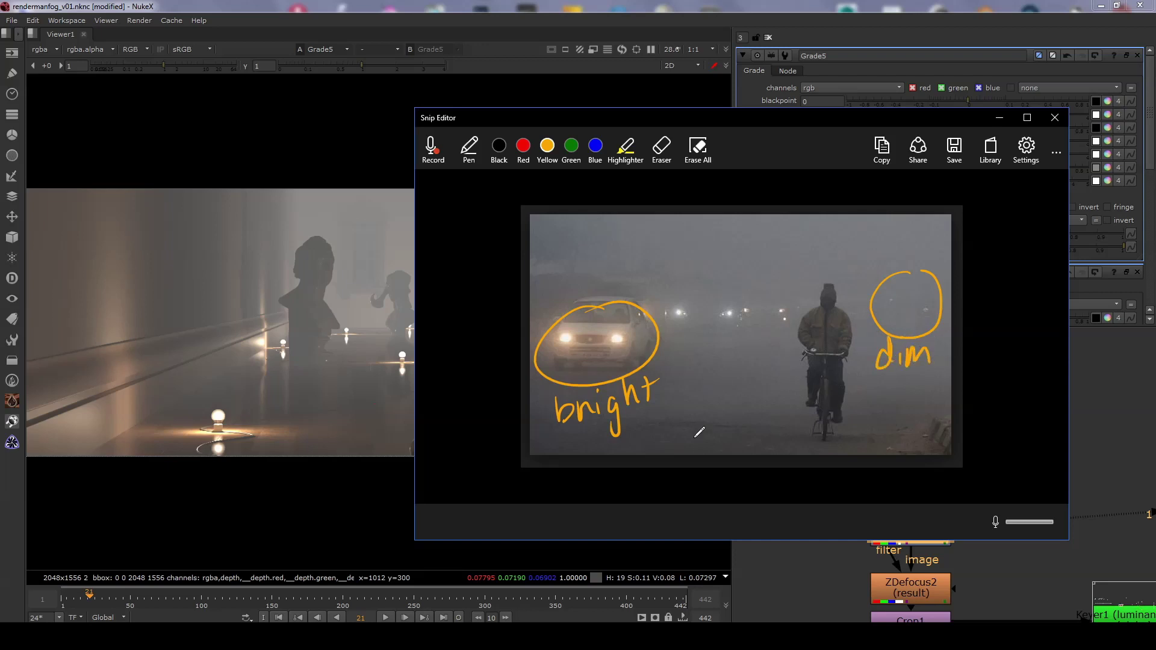
{"action": "mouse_move", "coordinate": [648, 436]}
{"action": "left_mouse_down"}
{"action": "mouse_move", "coordinate": [827, 351]}
{"action": "mouse_move", "coordinate": [858, 395]}
{"action": "mouse_move", "coordinate": [830, 384]}
{"action": "mouse_move", "coordinate": [804, 455]}
{"action": "left_mouse_up"}
{"action": "mouse_move", "coordinate": [719, 419]}
{"action": "left_mouse_down"}
{"action": "mouse_move", "coordinate": [725, 444]}
{"action": "mouse_move", "coordinate": [715, 421]}
{"action": "mouse_move", "coordinate": [758, 413]}
{"action": "mouse_move", "coordinate": [761, 434]}
{"action": "mouse_move", "coordinate": [780, 389]}
{"action": "mouse_move", "coordinate": [805, 397]}
{"action": "left_mouse_up"}
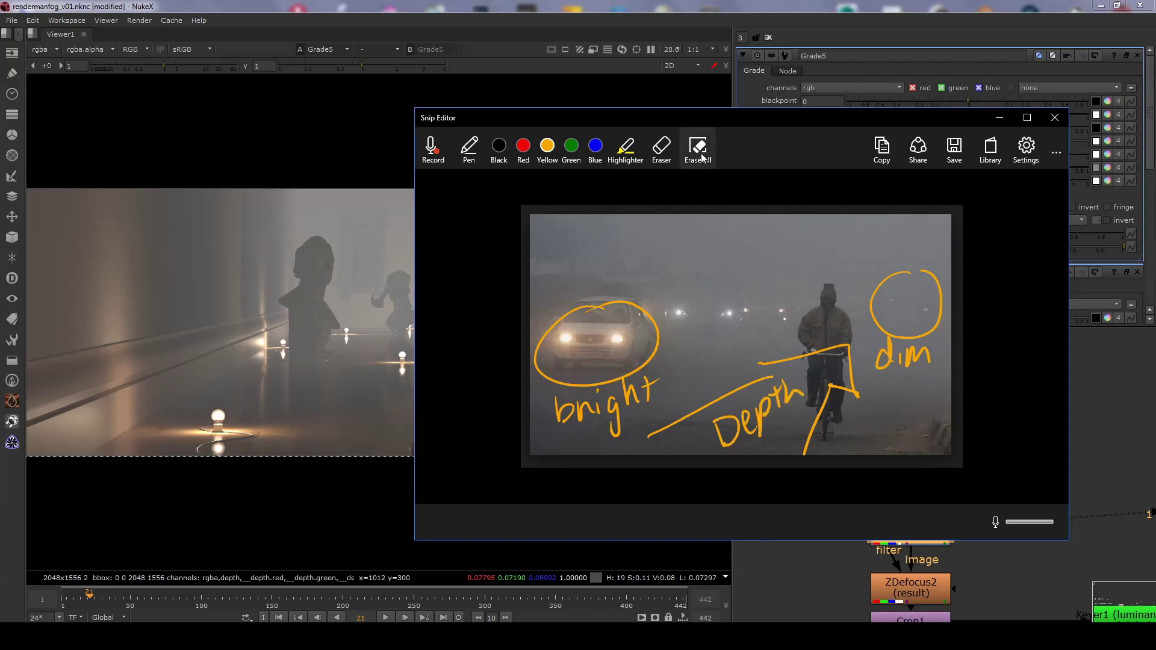
{"action": "left_click", "coordinate": [1000, 118]}
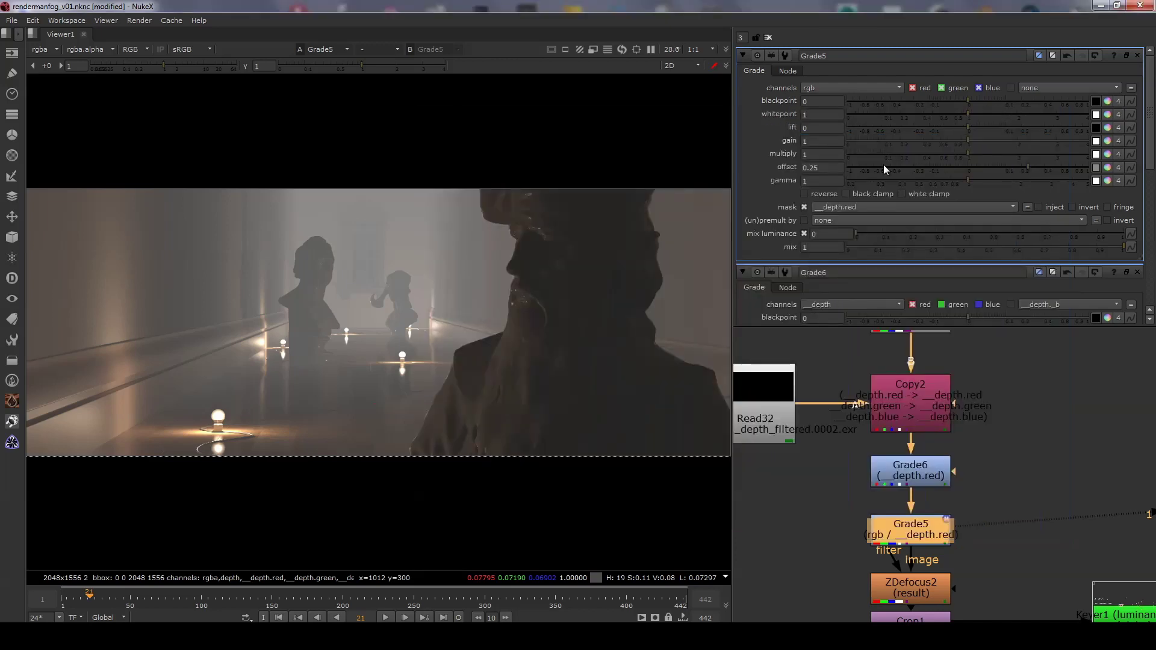
Drag Grade5's multiply down to 0.07 to darken the fog
{"action": "left_click", "coordinate": [956, 152]}
{"action": "left_click_drag", "start_coordinate": [958, 154], "coordinate": [879, 155]}
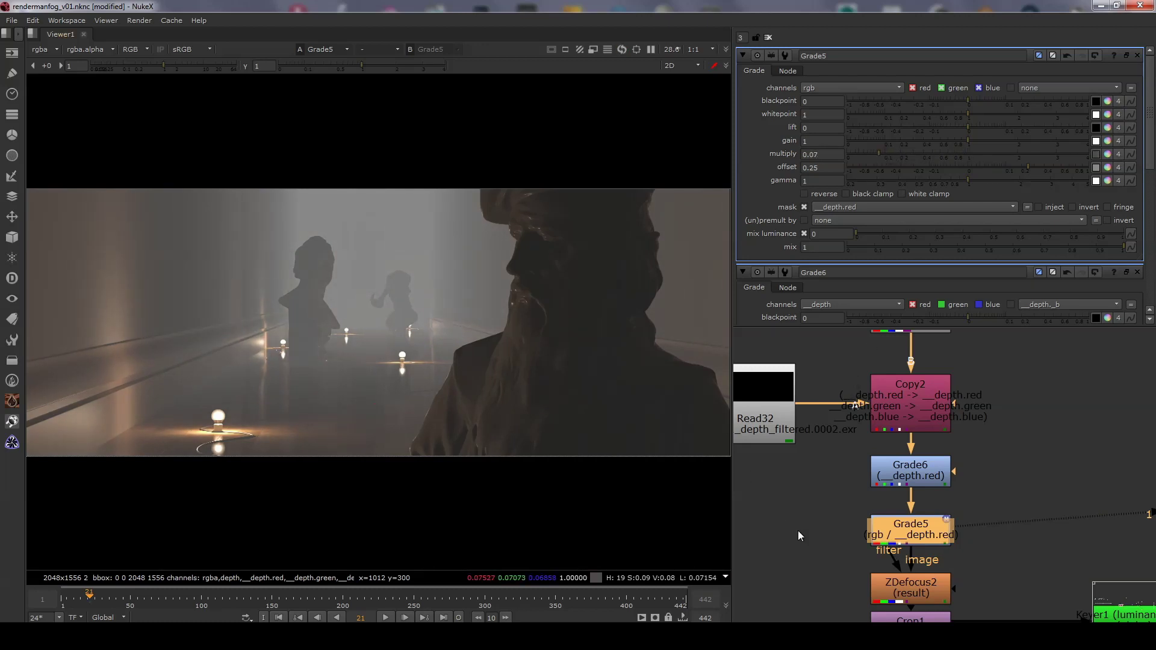
{"action": "middle_click_drag", "start_coordinate": [799, 534], "coordinate": [789, 496]}
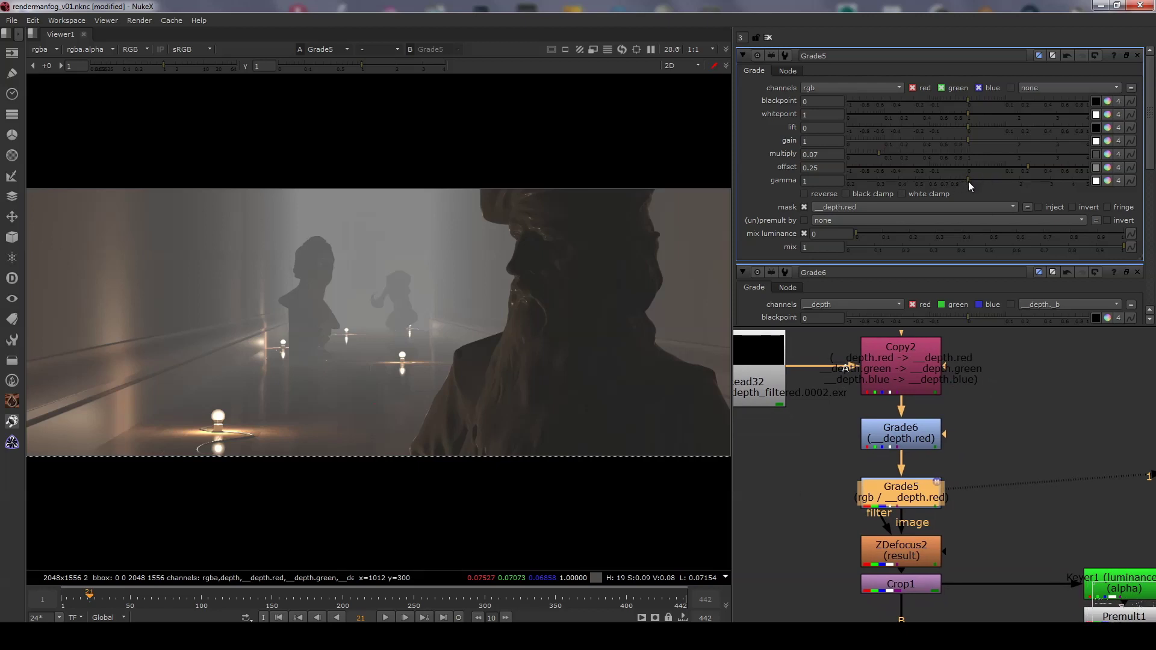
Preview a higher Grade5 gamma, reset it to 1, and bring up Grade6's settings
{"action": "left_click_drag", "start_coordinate": [968, 181], "coordinate": [851, 175]}
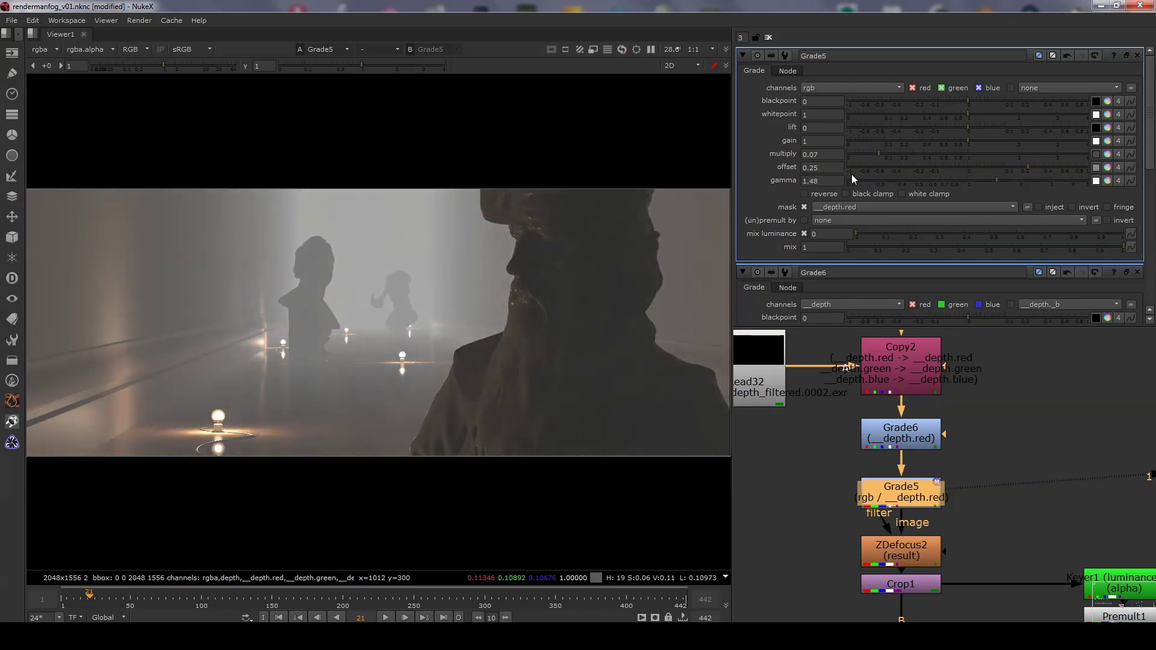
{"action": "left_click", "coordinate": [822, 180]}
{"action": "type", "text": "1"}
{"action": "key", "text": "Return"}
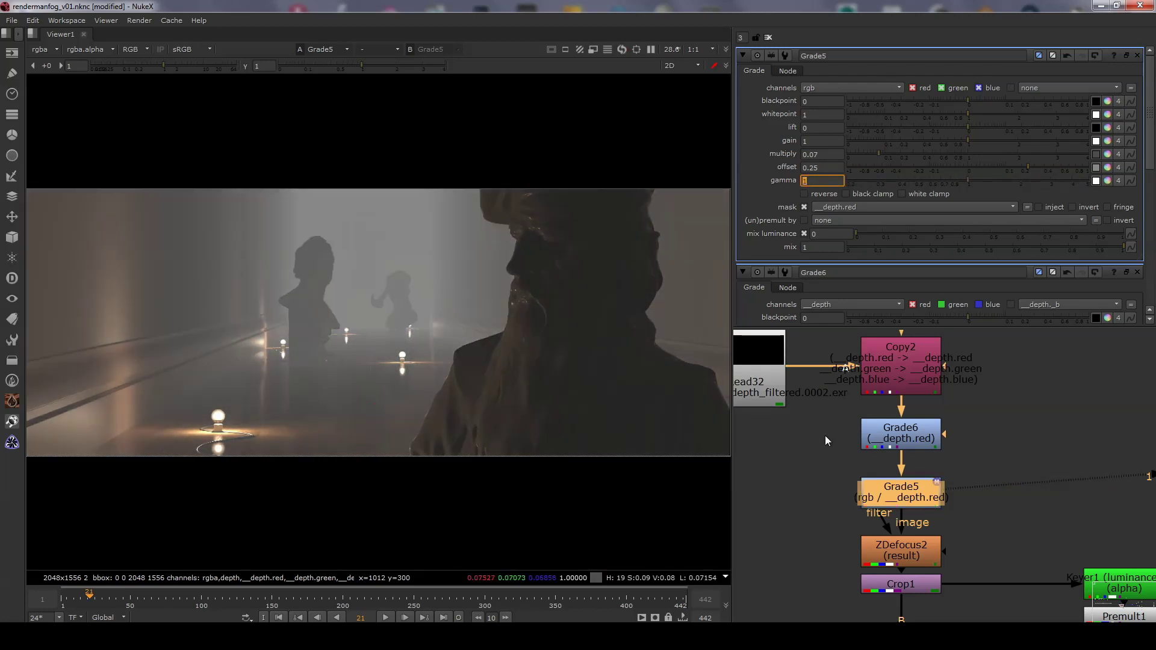
{"action": "double_click", "coordinate": [928, 439]}
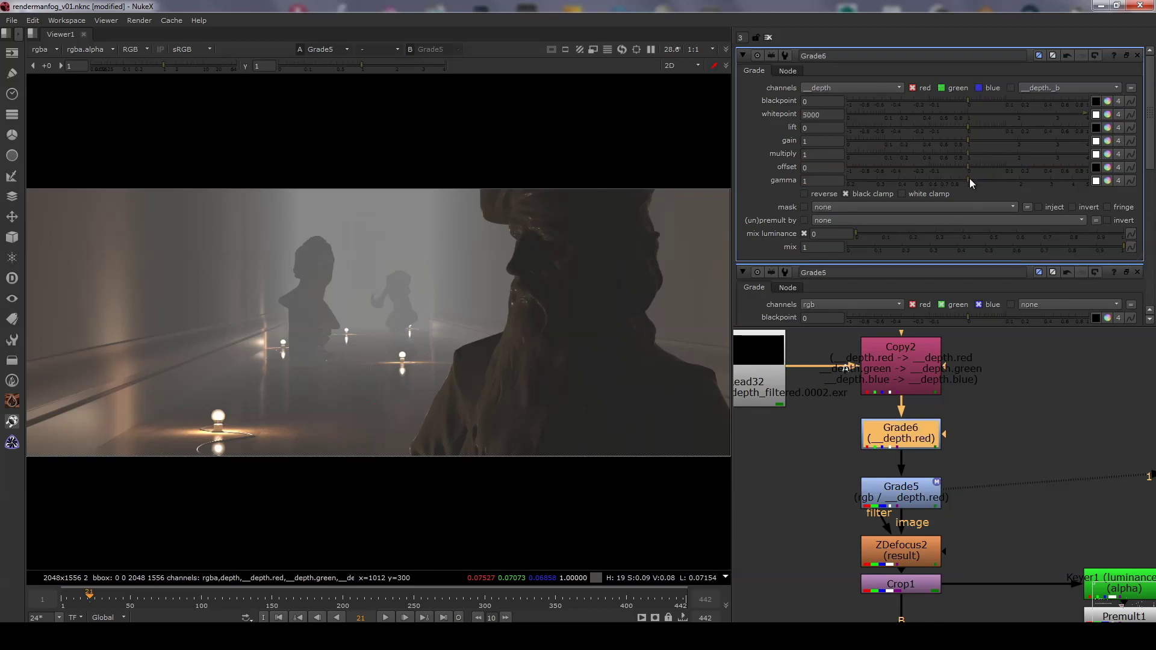
{"action": "left_click_drag", "start_coordinate": [969, 178], "coordinate": [1088, 175]}
{"action": "left_click", "coordinate": [822, 181]}
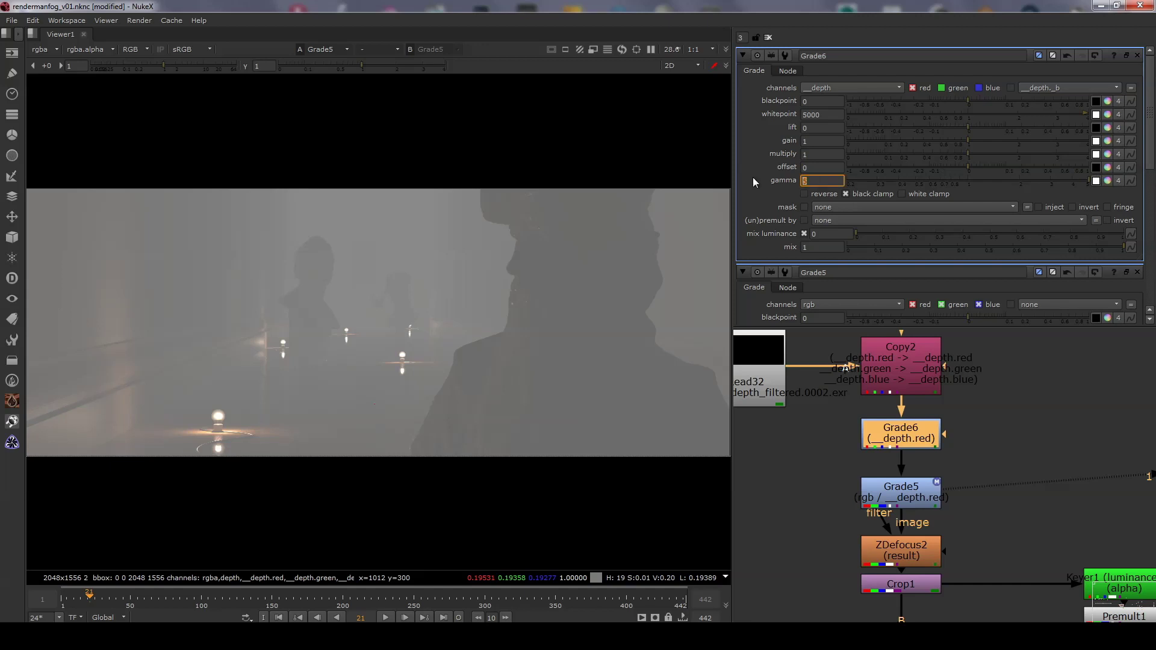
{"action": "type", "text": "1"}
{"action": "key", "text": "Return"}
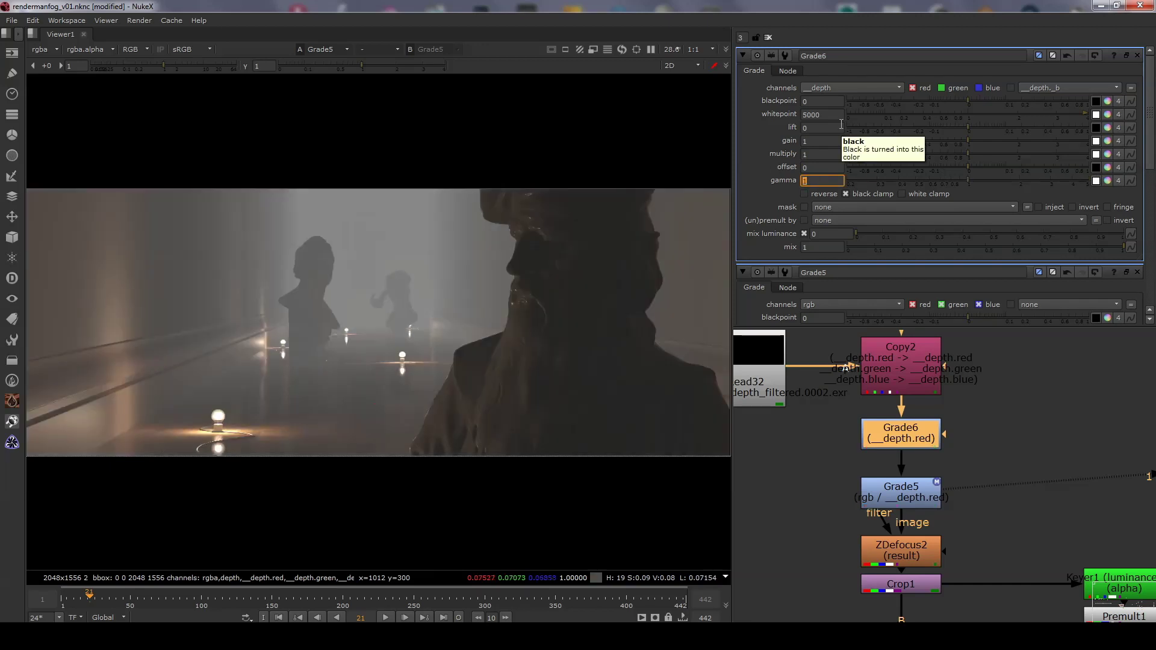
{"action": "left_click", "coordinate": [962, 457]}
{"action": "middle_click_drag", "start_coordinate": [962, 457], "coordinate": [931, 375]}
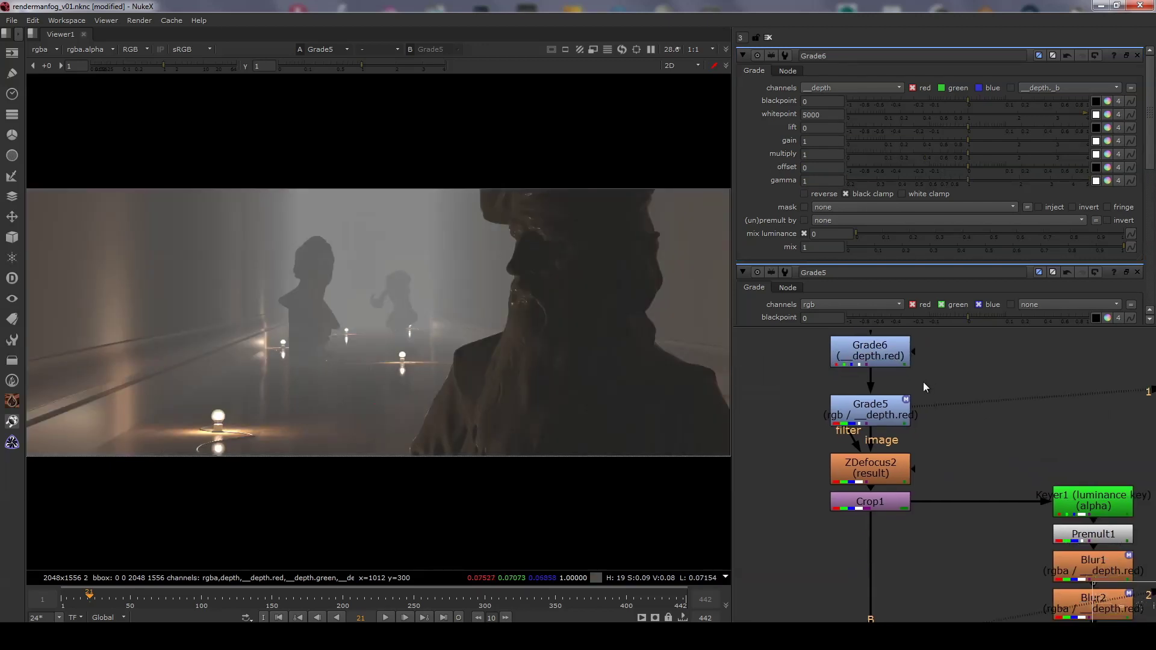
View the ZDefocus2 output zoomed in, toggling the defocus off and on to compare
{"action": "left_click", "coordinate": [880, 473]}
{"action": "key", "text": "1"}
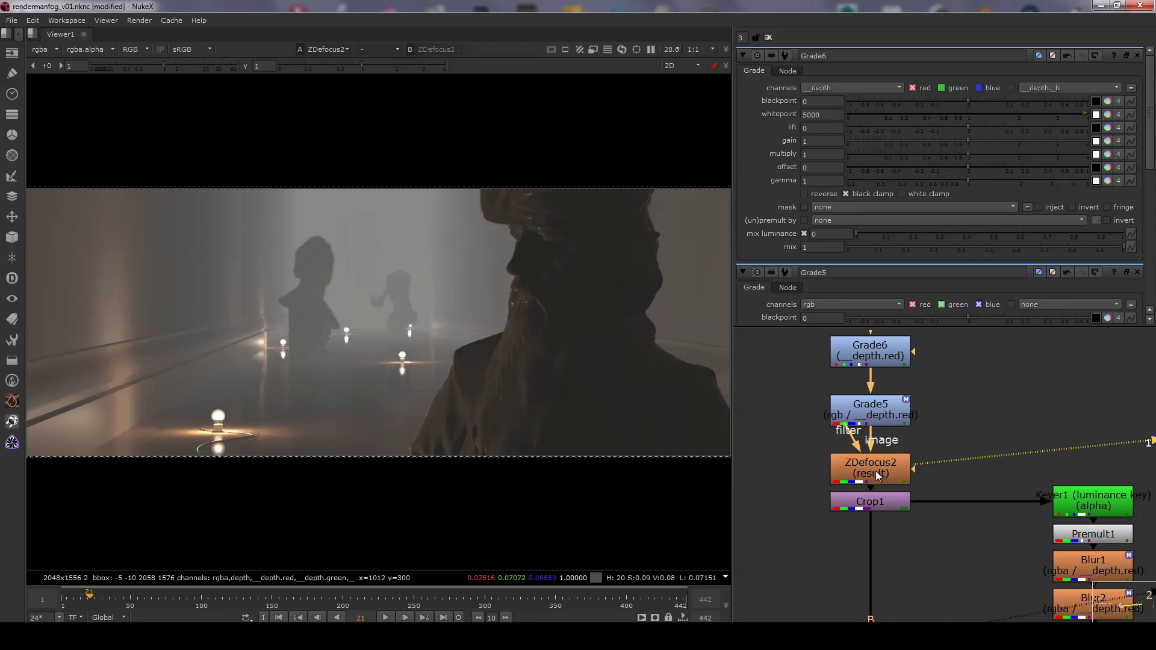
{"action": "scroll", "coordinate": [370, 321], "scroll_direction": "up", "scroll_amount": 5}
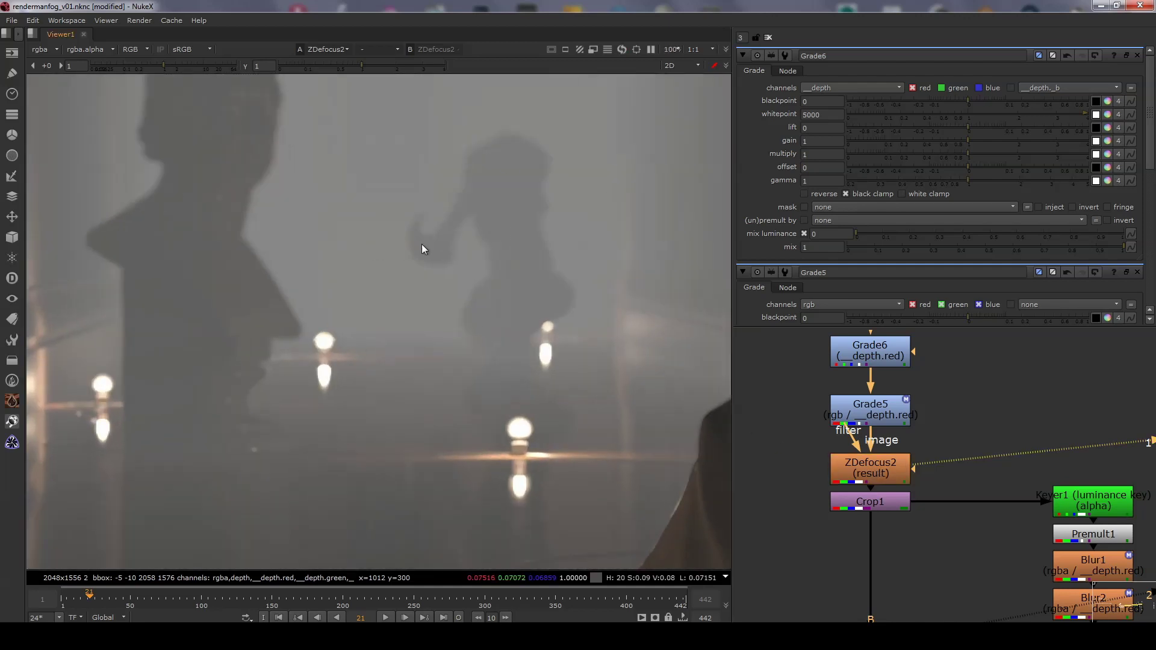
{"action": "left_click", "coordinate": [891, 476]}
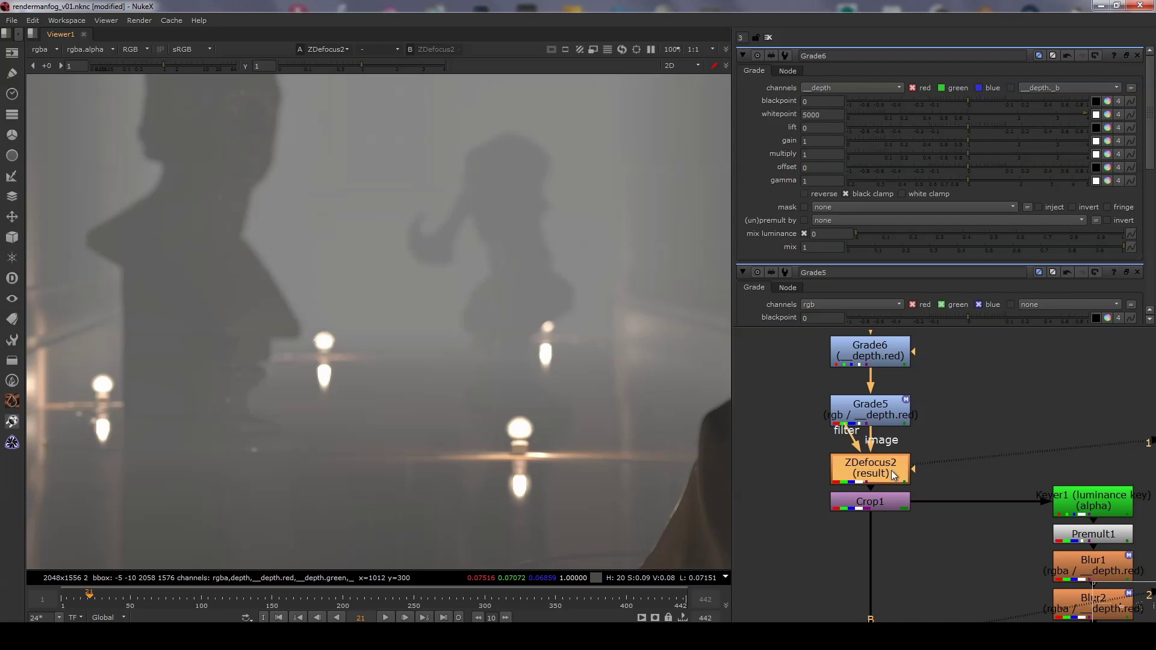
{"action": "key", "text": "d"}
{"action": "key", "text": "d"}
{"action": "key", "text": "d"}
{"action": "key", "text": "d"}
{"action": "scroll", "coordinate": [506, 354], "scroll_direction": "down", "scroll_amount": 4}
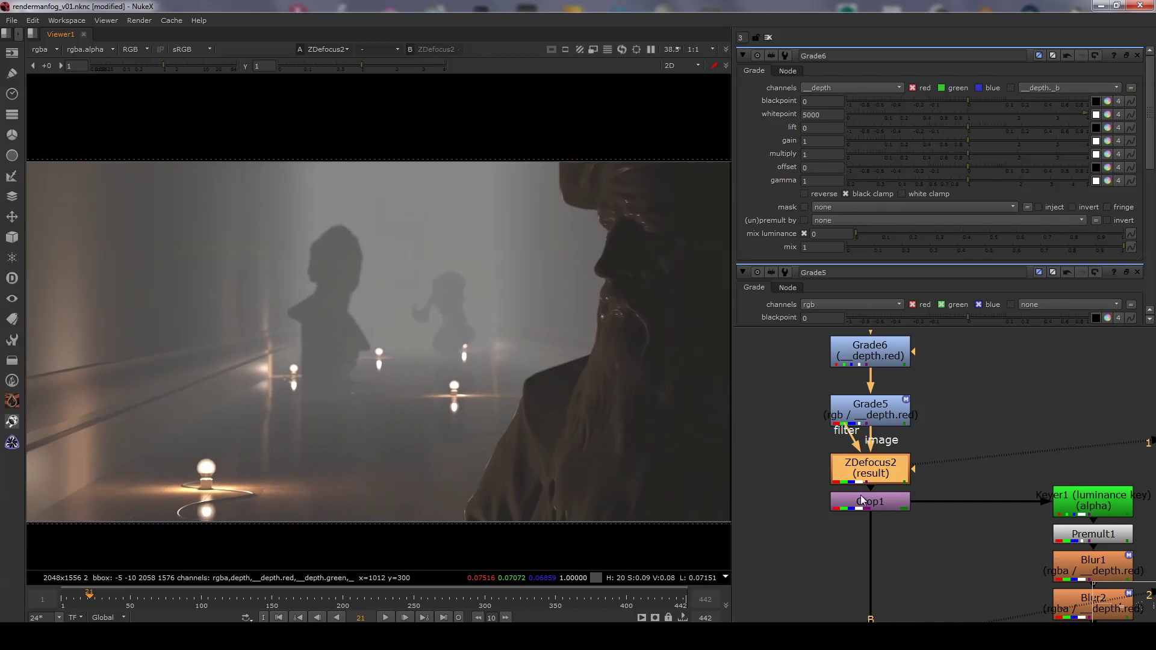
View the Crop1 output and bring the Plus7 merge into view
{"action": "left_click", "coordinate": [870, 503]}
{"action": "key", "text": "1"}
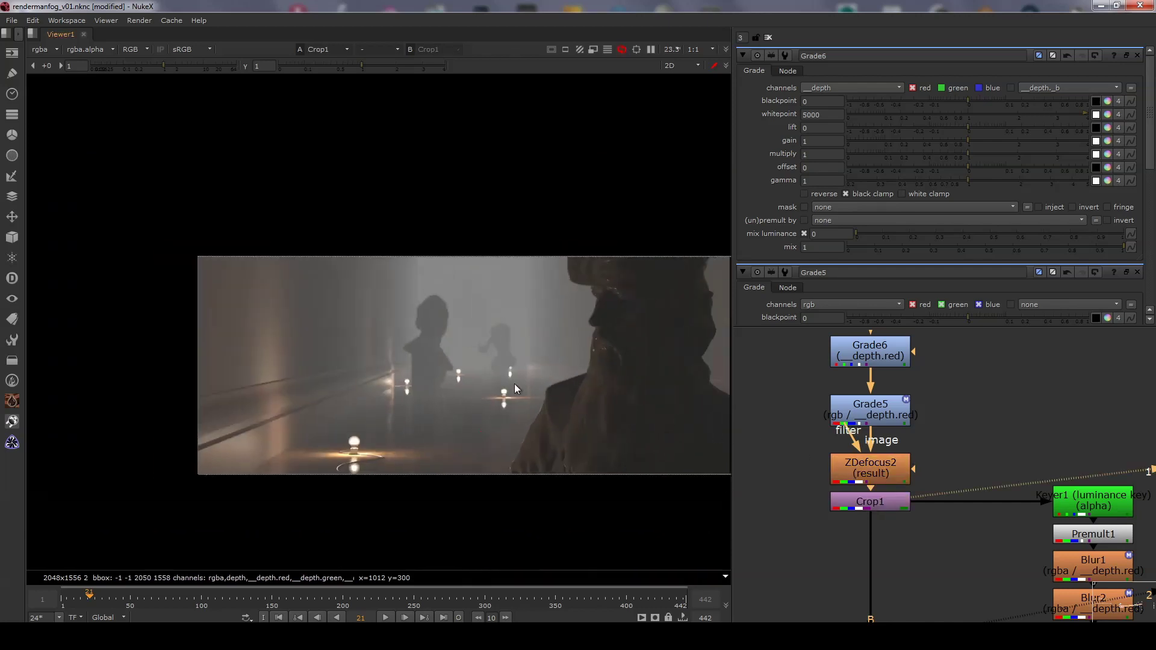
{"action": "scroll", "coordinate": [510, 392], "scroll_direction": "up", "scroll_amount": 1}
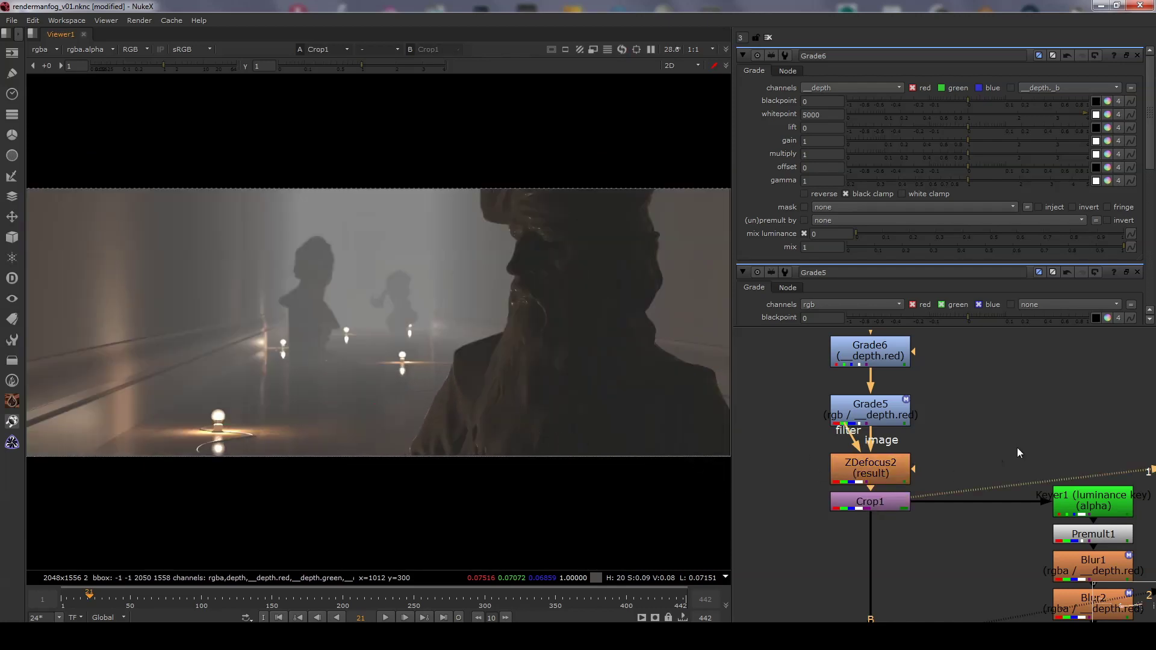
{"action": "middle_click_drag", "start_coordinate": [1017, 447], "coordinate": [957, 337]}
{"action": "left_click", "coordinate": [818, 536]}
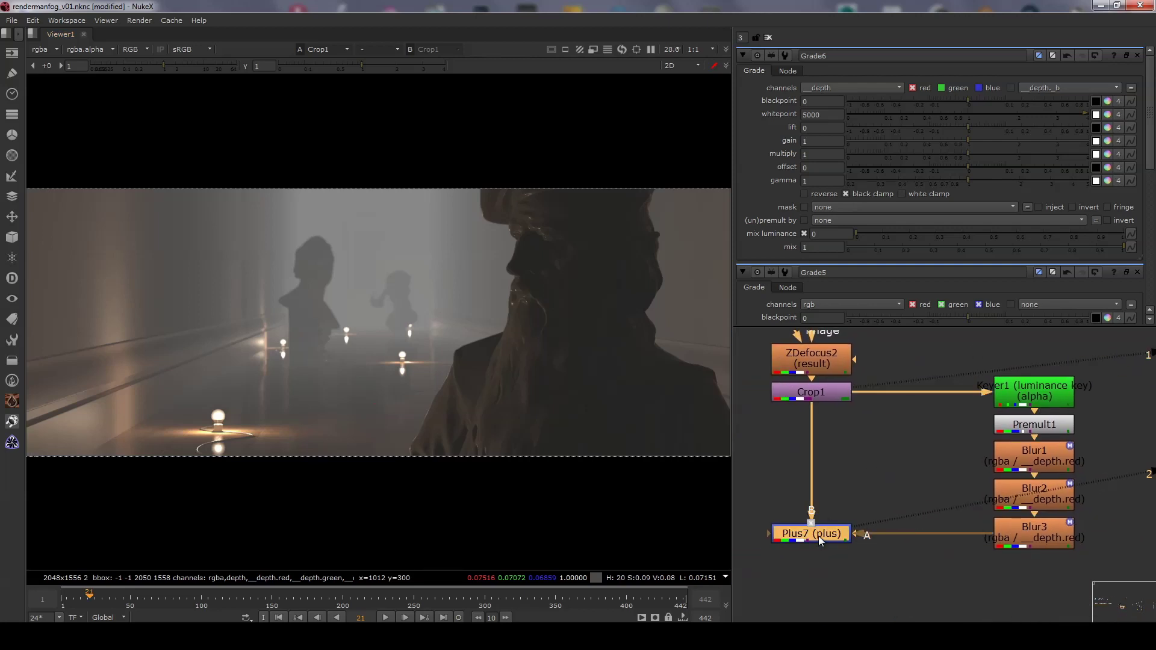
Check Keyer1's luminance alpha matte, return to colour, then view the Premult1 result
{"action": "left_click", "coordinate": [1016, 393]}
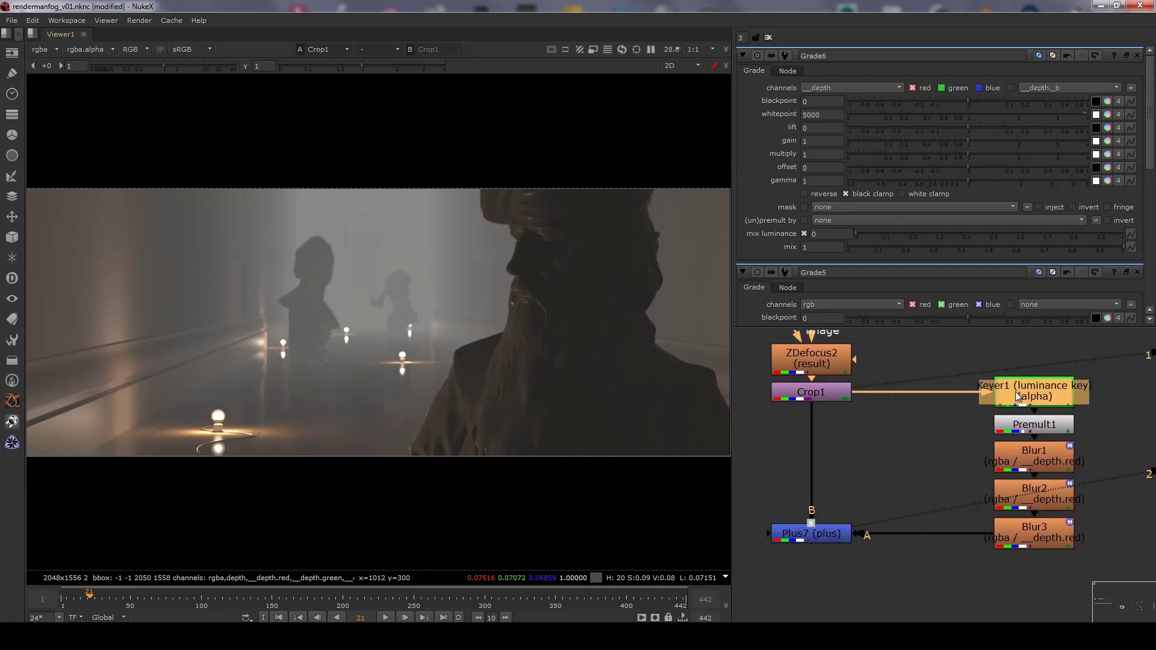
{"action": "key", "text": "1"}
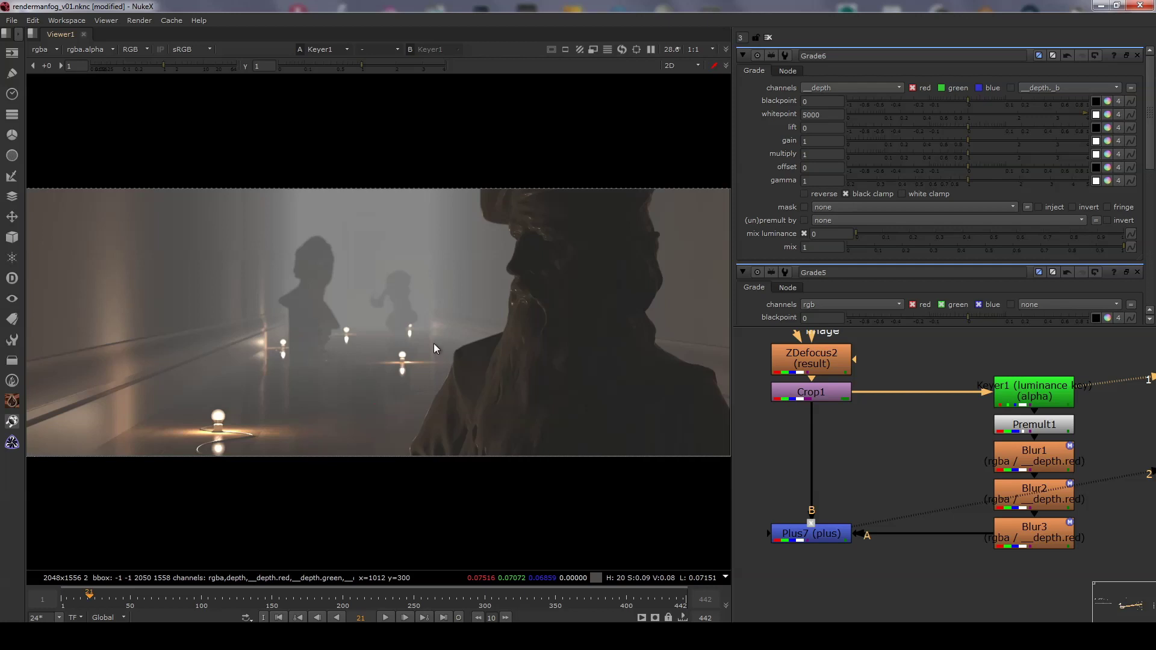
{"action": "key", "text": "a"}
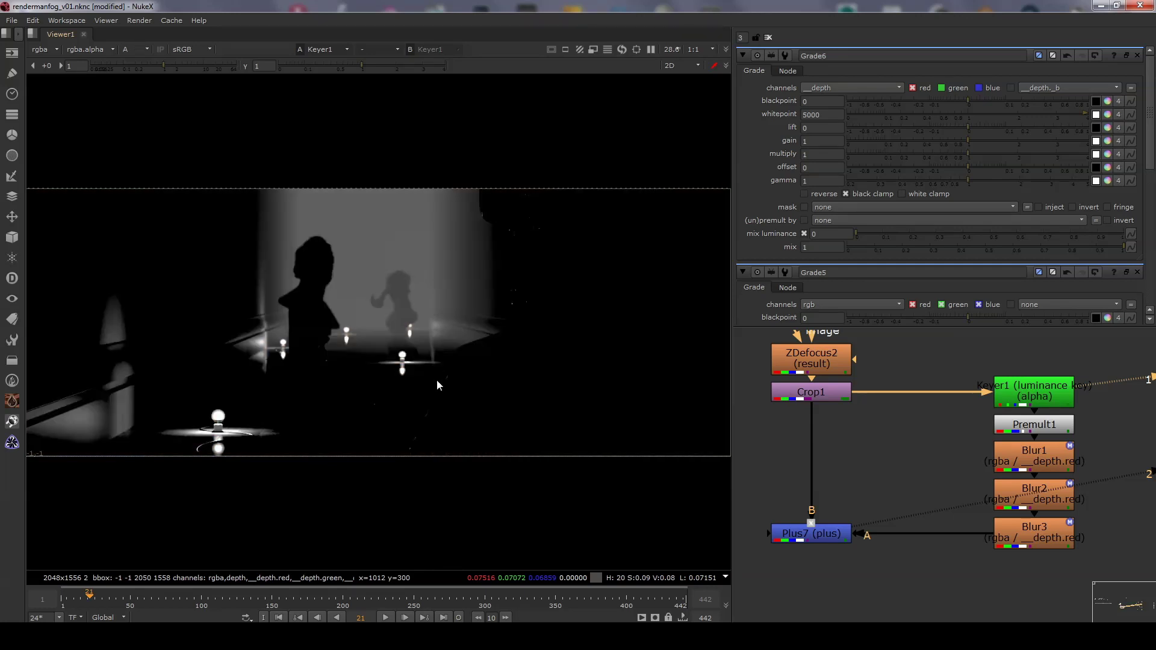
{"action": "left_click", "coordinate": [139, 50]}
{"action": "left_click", "coordinate": [152, 105]}
{"action": "key", "text": "a"}
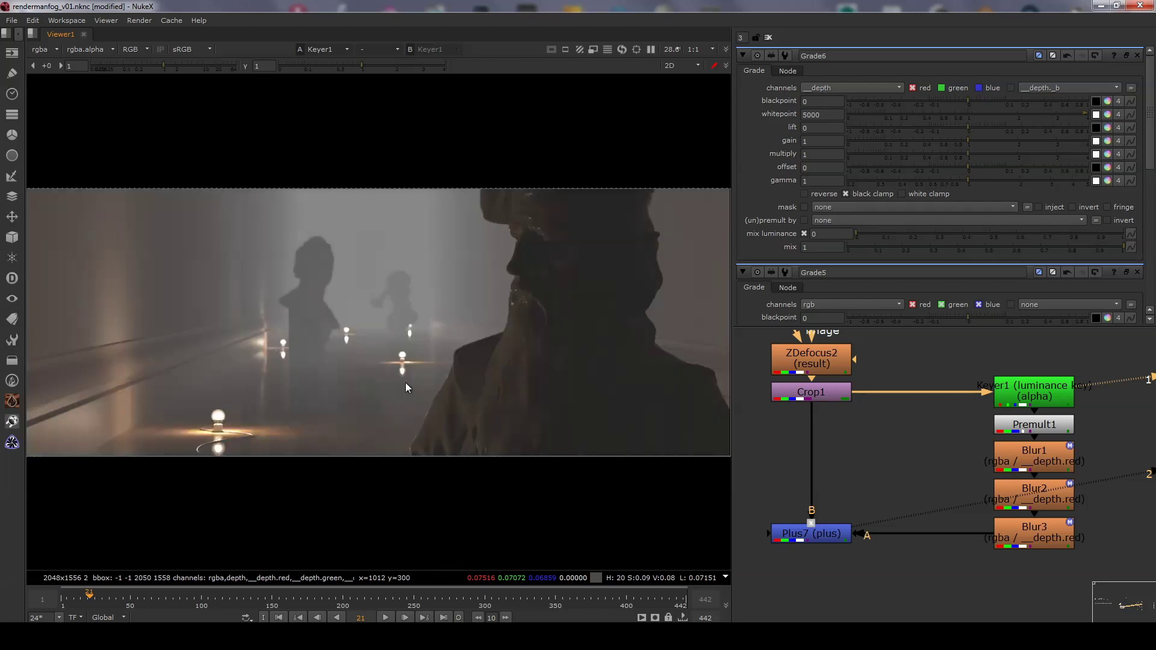
{"action": "left_click", "coordinate": [1046, 430]}
{"action": "key", "text": "1"}
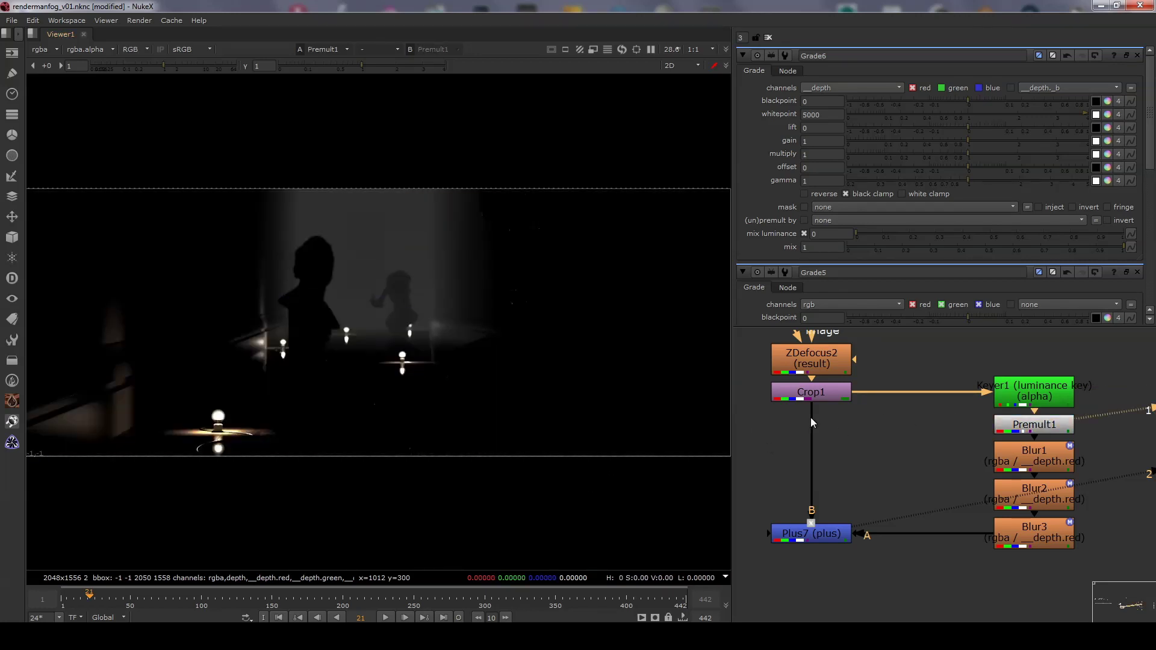
Circle the headlights on the fog photo and write glow, erasing all markings before and after
{"action": "key", "text": "alt+Tab"}
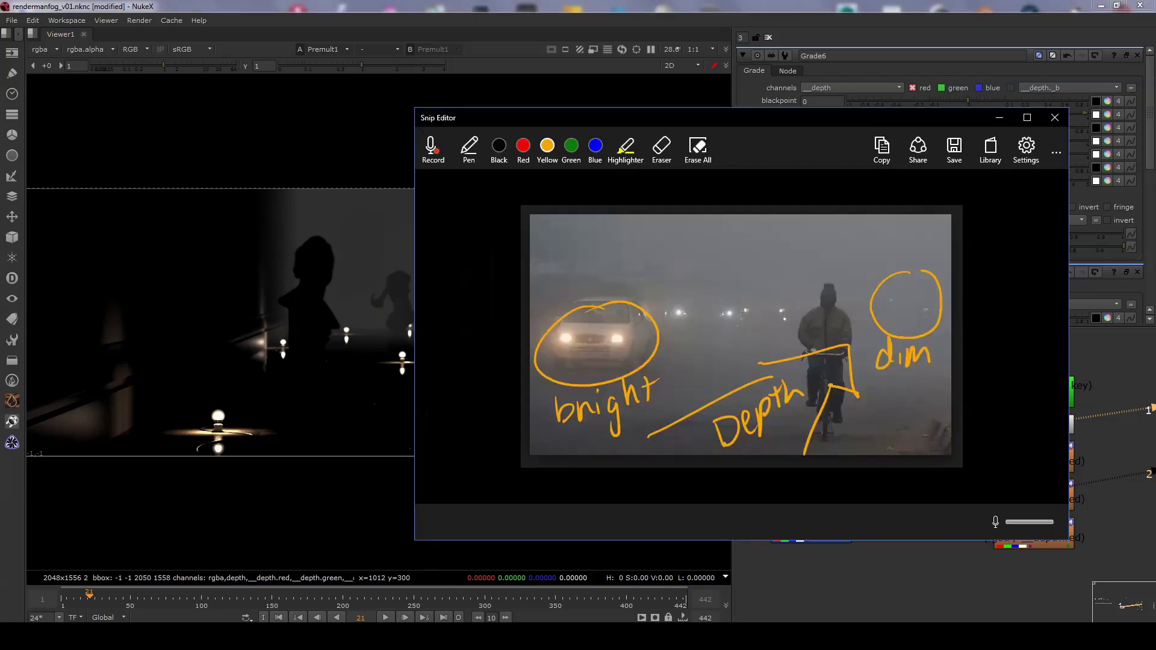
{"action": "left_click", "coordinate": [706, 150]}
{"action": "mouse_move", "coordinate": [629, 319]}
{"action": "left_mouse_down"}
{"action": "mouse_move", "coordinate": [599, 336]}
{"action": "mouse_move", "coordinate": [679, 293]}
{"action": "left_mouse_up"}
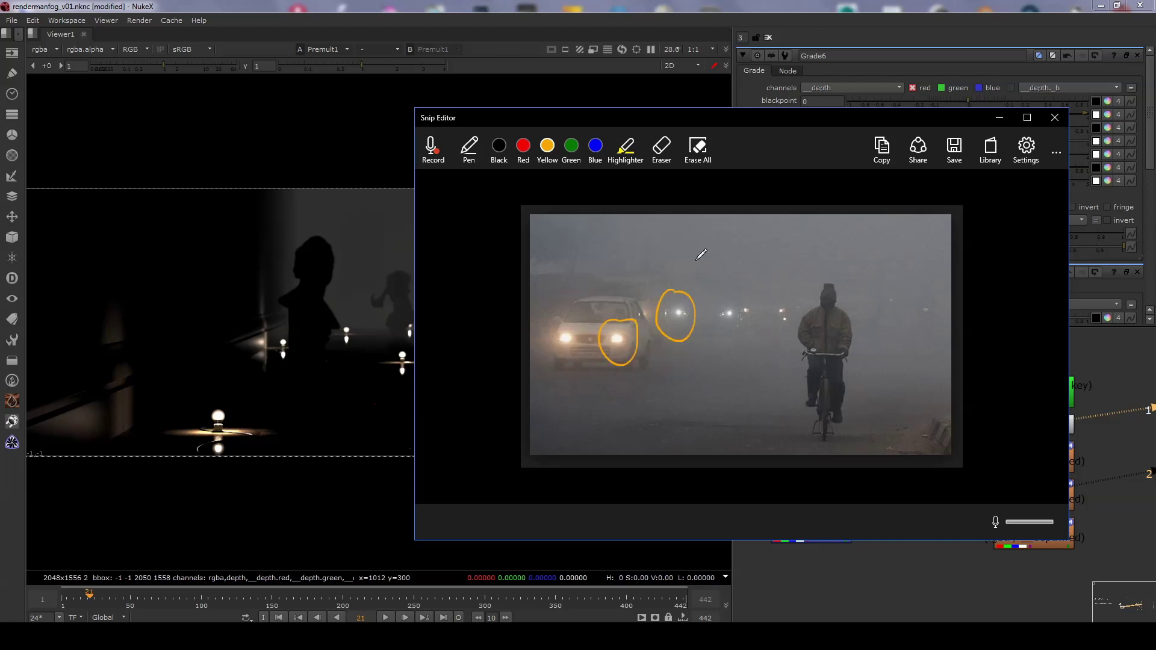
{"action": "left_click_drag", "start_coordinate": [731, 294], "coordinate": [717, 317]}
{"action": "left_click_drag", "start_coordinate": [729, 251], "coordinate": [719, 283]}
{"action": "mouse_move", "coordinate": [743, 233]}
{"action": "left_mouse_down"}
{"action": "mouse_move", "coordinate": [740, 270]}
{"action": "mouse_move", "coordinate": [760, 247]}
{"action": "mouse_move", "coordinate": [809, 236]}
{"action": "left_mouse_up"}
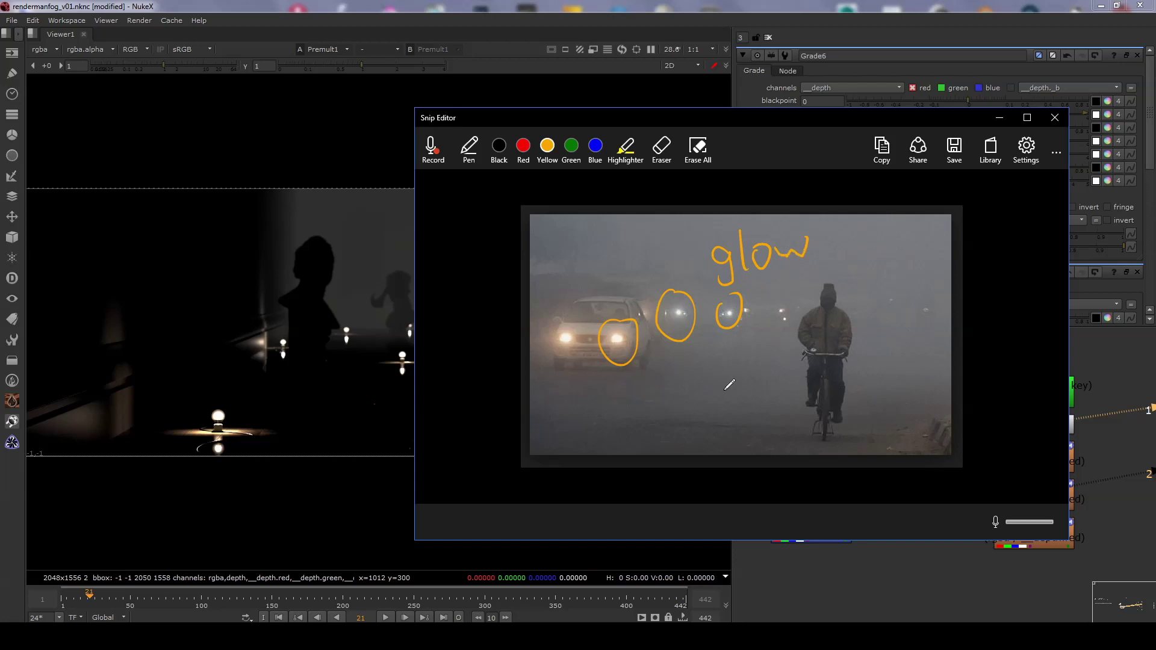
{"action": "left_click", "coordinate": [698, 149]}
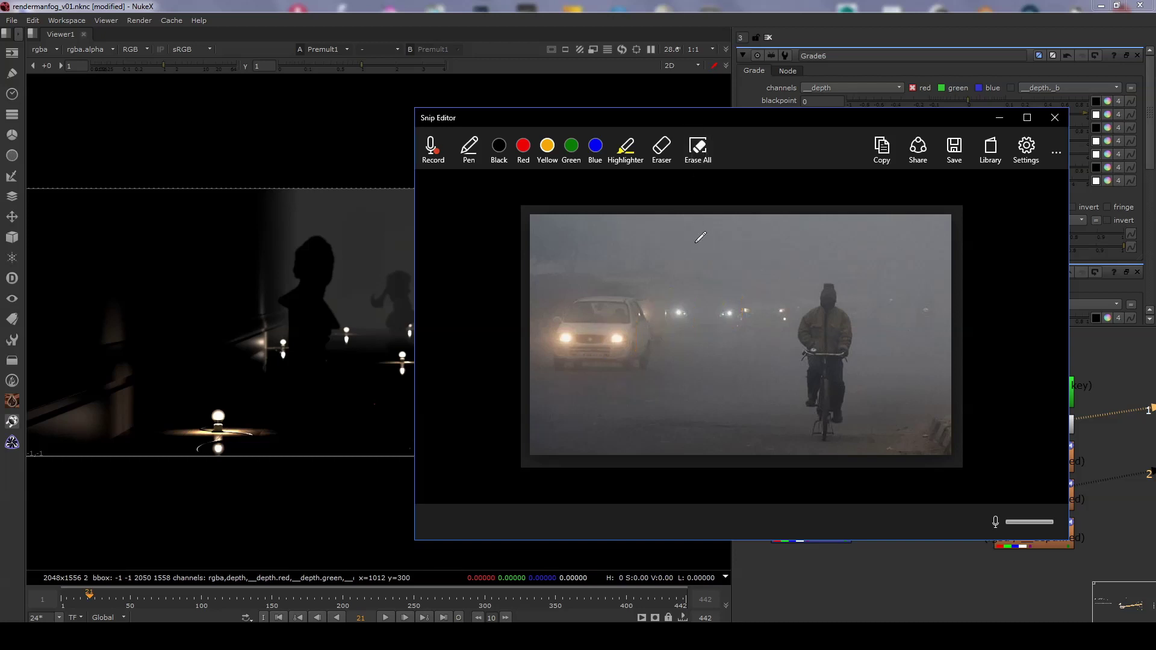
Step the viewer through the Blur1, Blur2 and Blur3 outputs
{"action": "left_click", "coordinate": [1000, 117]}
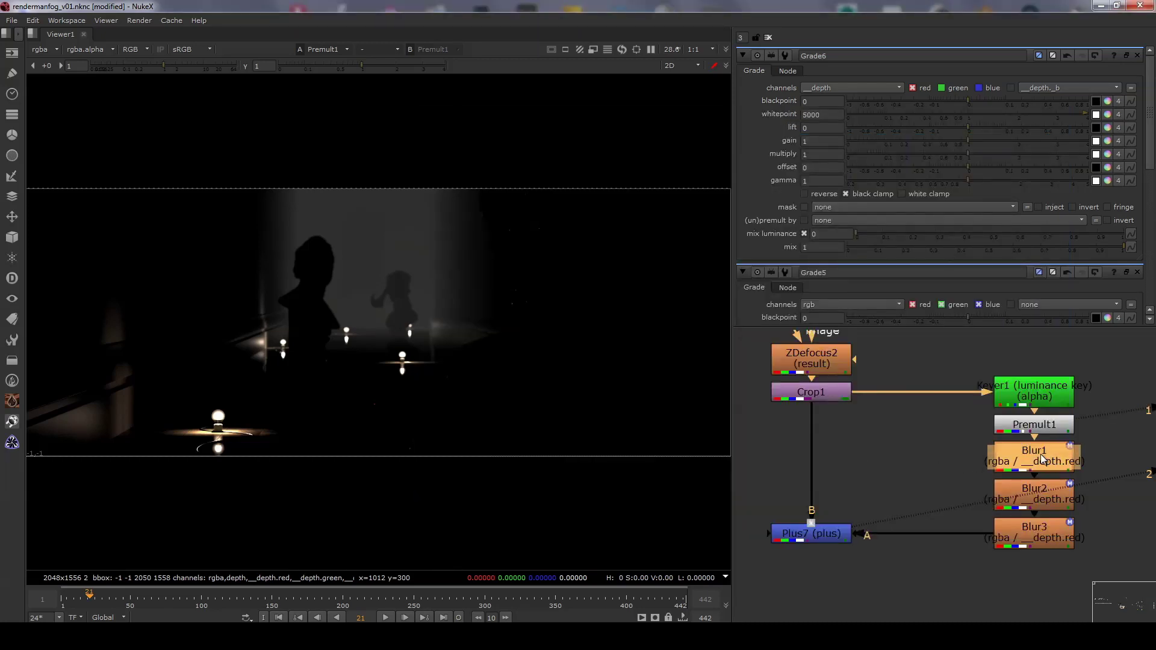
{"action": "key", "text": "1"}
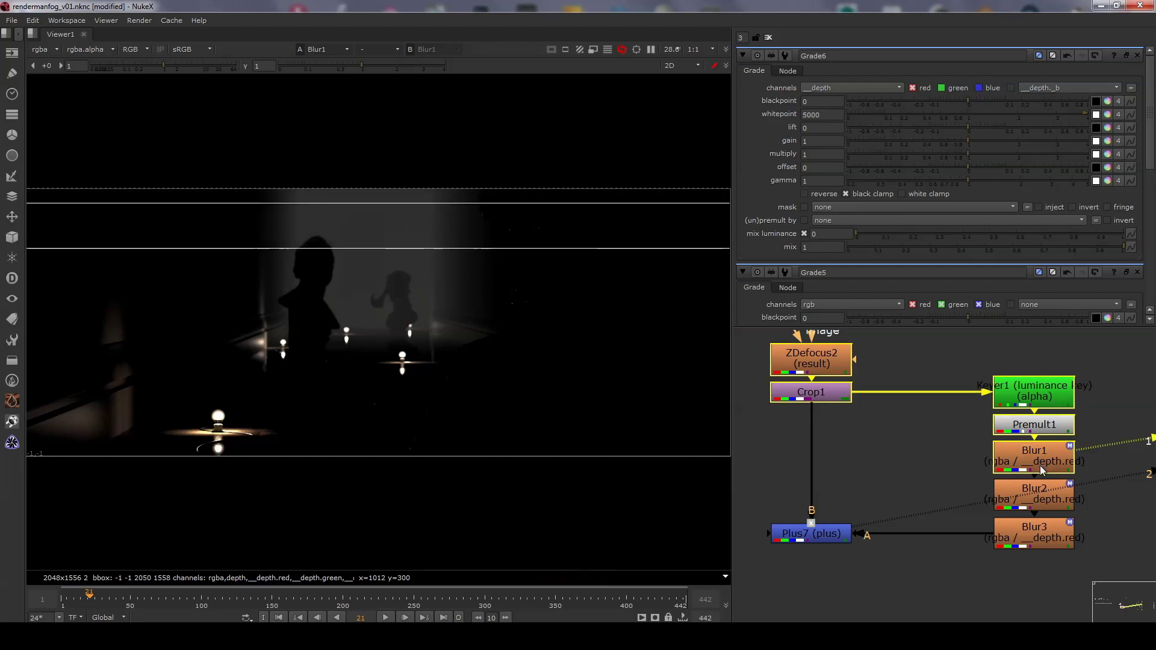
{"action": "left_click", "coordinate": [1043, 498]}
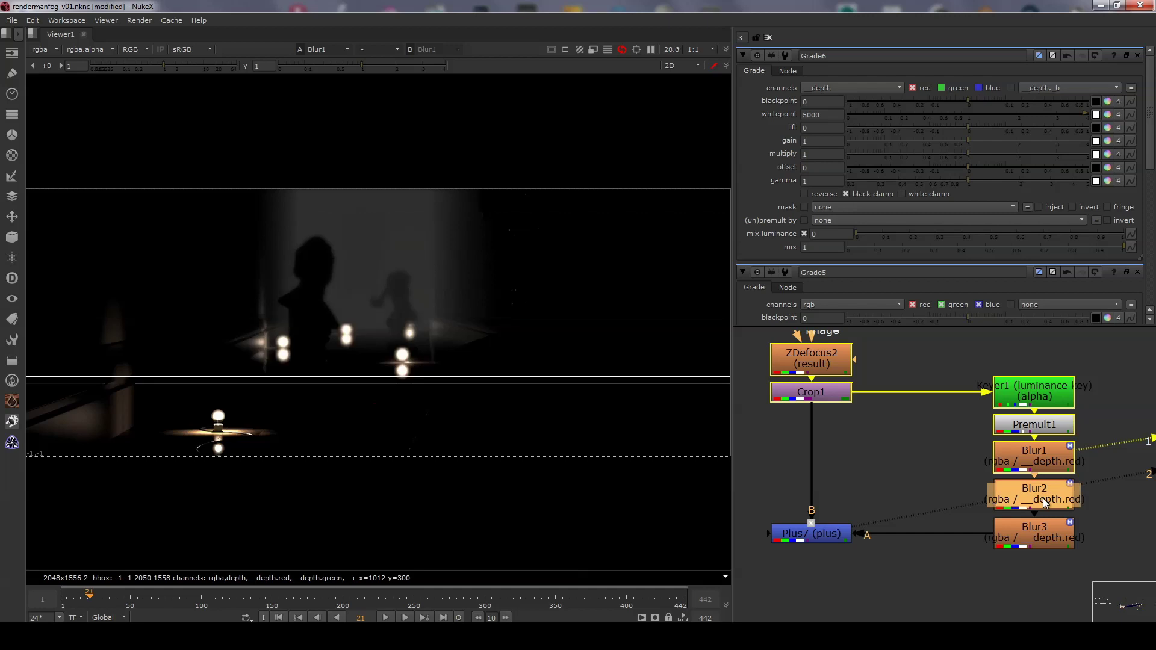
{"action": "key", "text": "1"}
{"action": "left_click", "coordinate": [1036, 539]}
{"action": "key", "text": "1"}
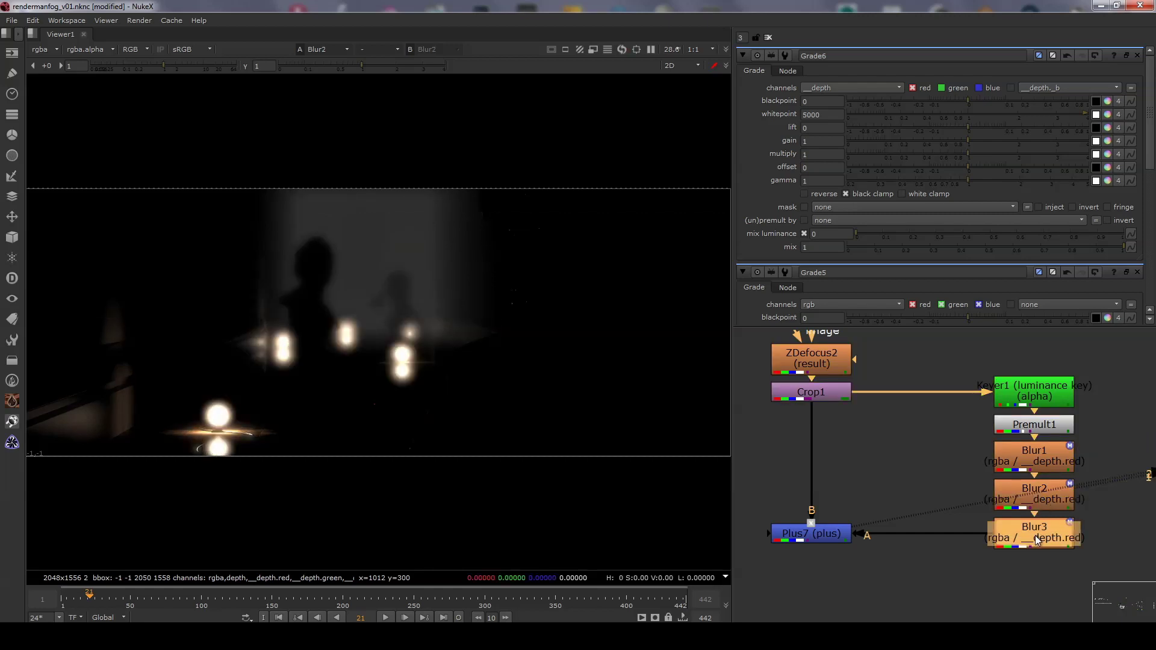
Open Blur1–3 settings to check sizes 30, 60 and 120, then select Plus7
{"action": "double_click", "coordinate": [1035, 460]}
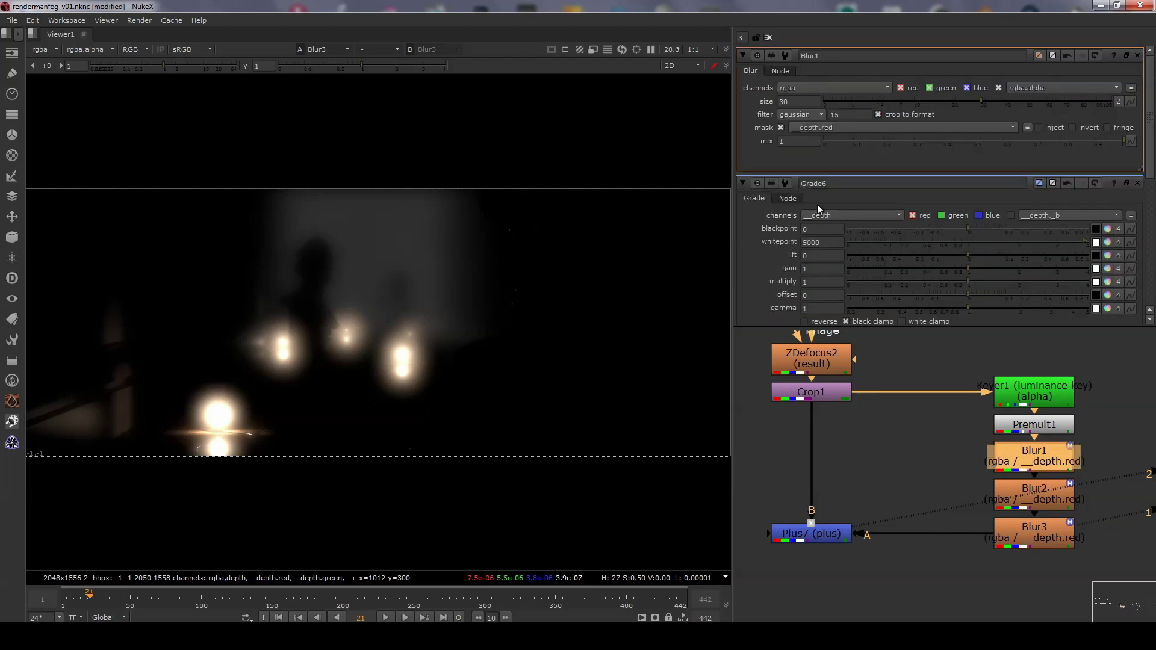
{"action": "double_click", "coordinate": [1034, 498]}
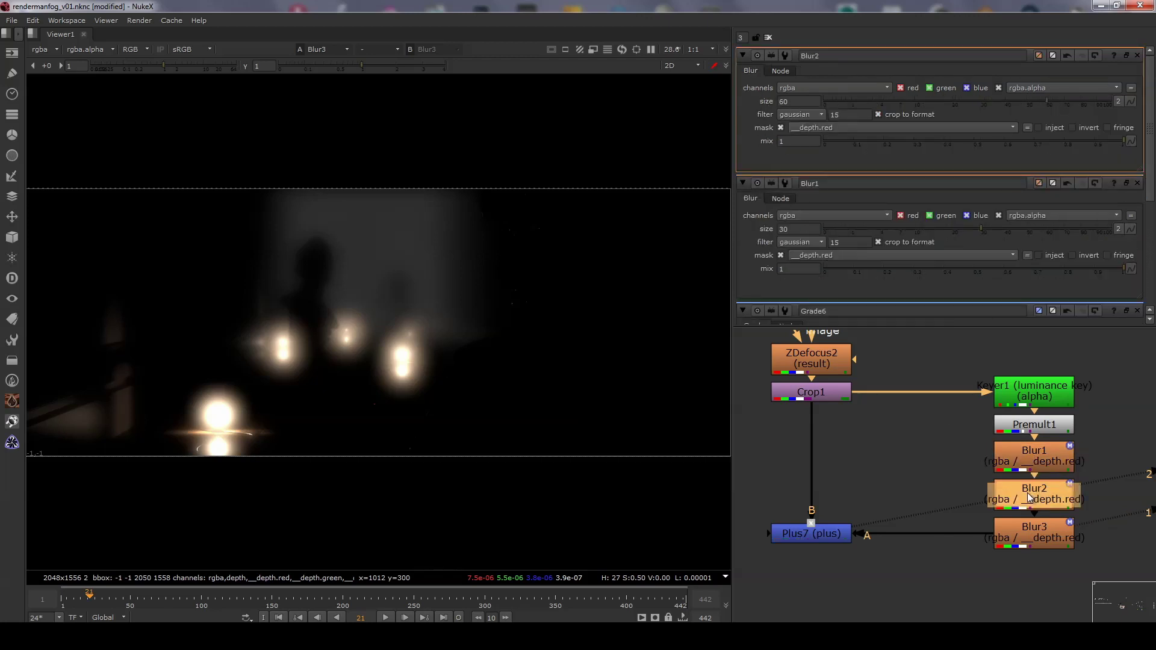
{"action": "double_click", "coordinate": [1046, 537]}
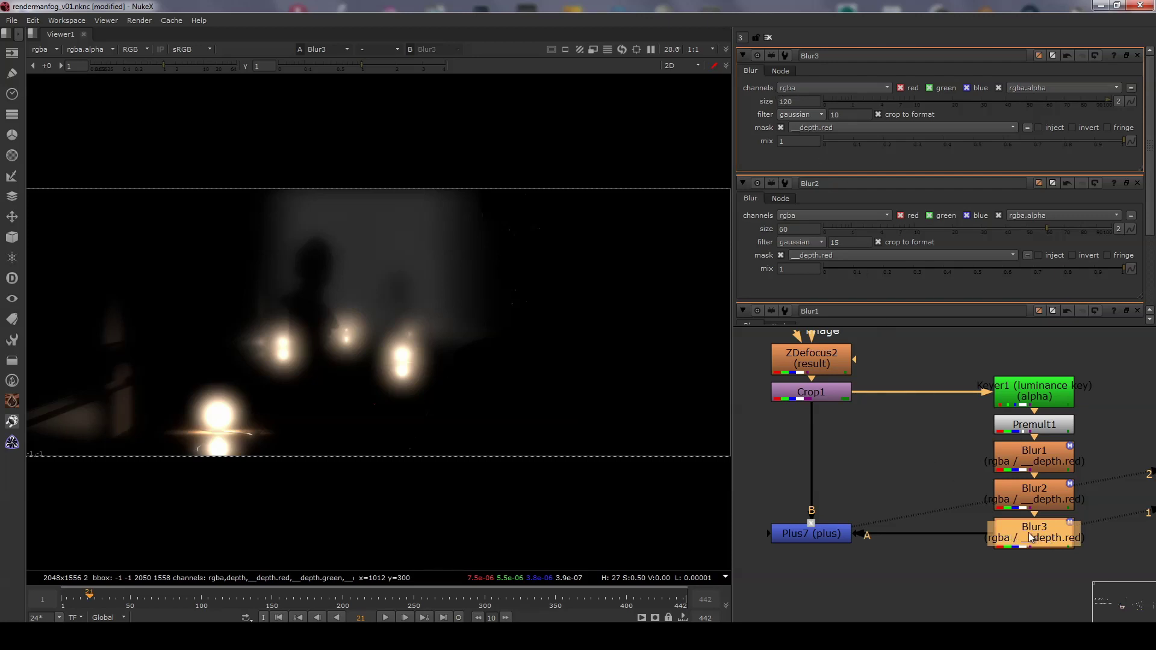
{"action": "left_click", "coordinate": [797, 536]}
Set the Plus7 merge mix for the bulb glows to a subtle 0.135
{"action": "key", "text": "1"}
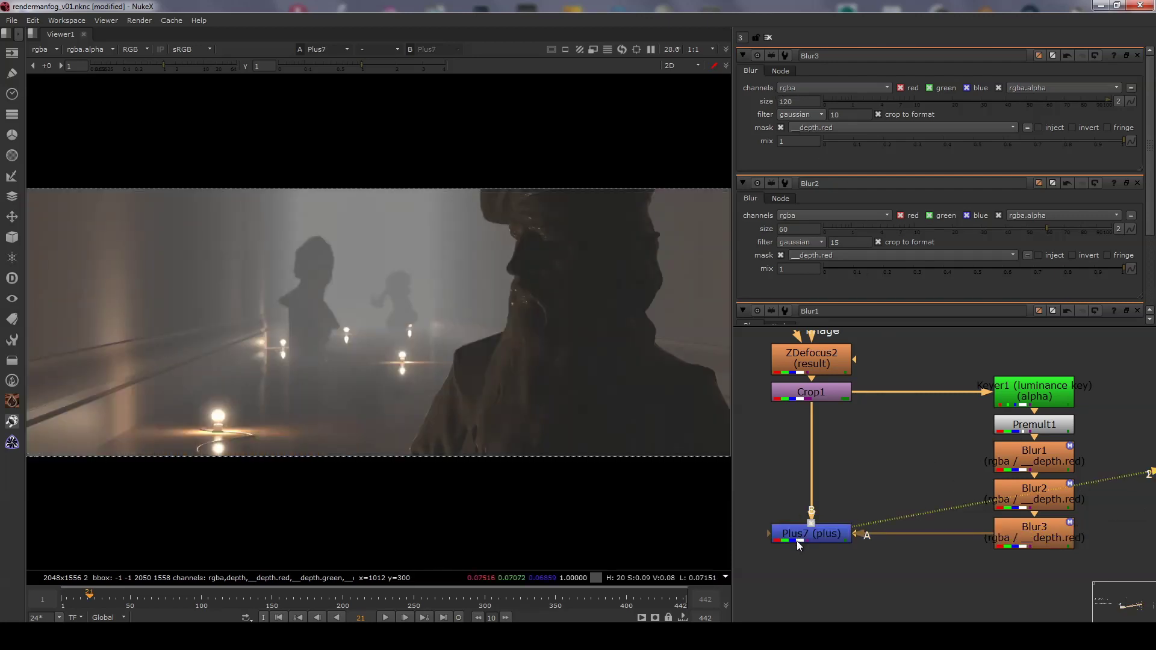
{"action": "double_click", "coordinate": [796, 541]}
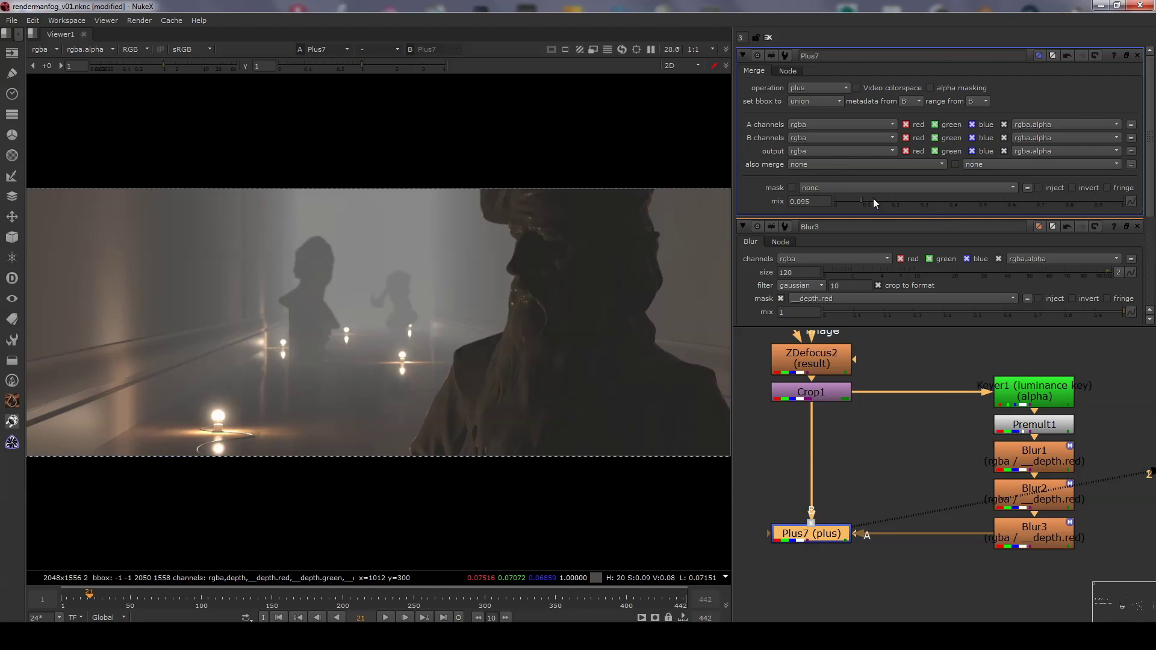
{"action": "left_click_drag", "start_coordinate": [874, 199], "coordinate": [1132, 198]}
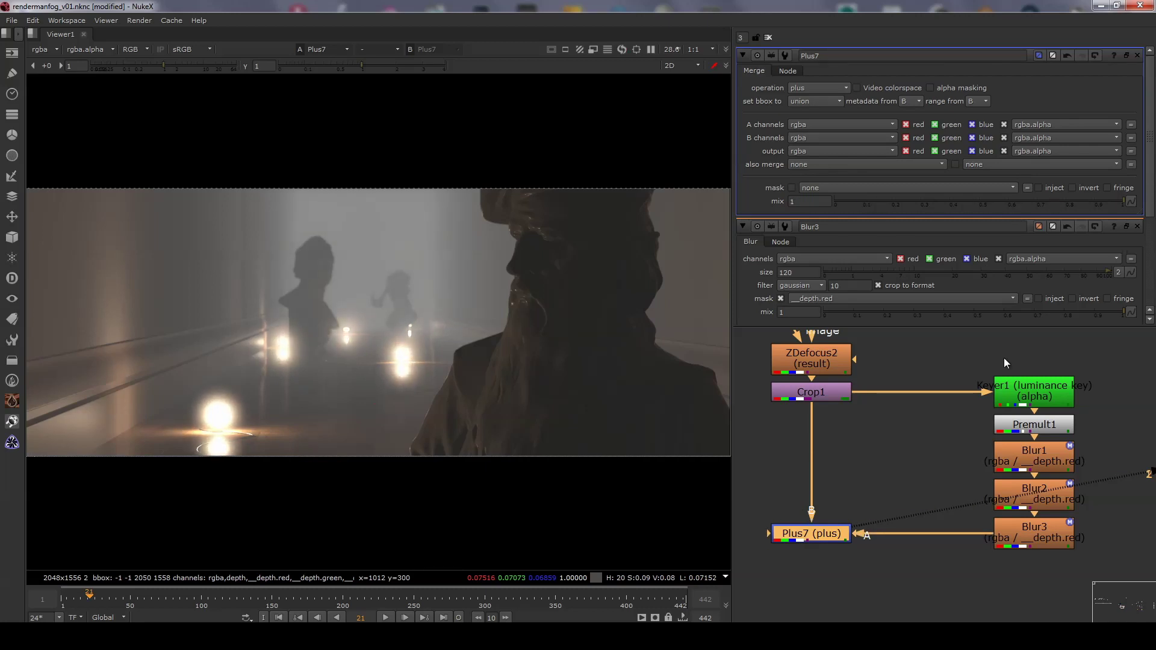
{"action": "left_click_drag", "start_coordinate": [1116, 198], "coordinate": [873, 207]}
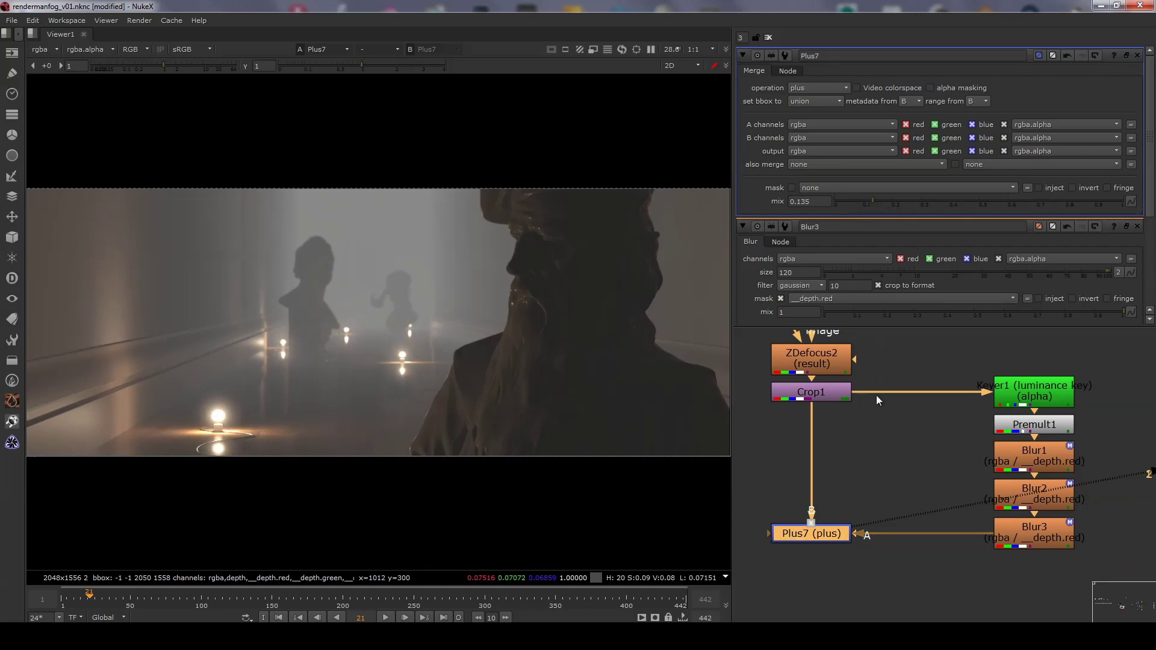
{"action": "left_click", "coordinate": [879, 471]}
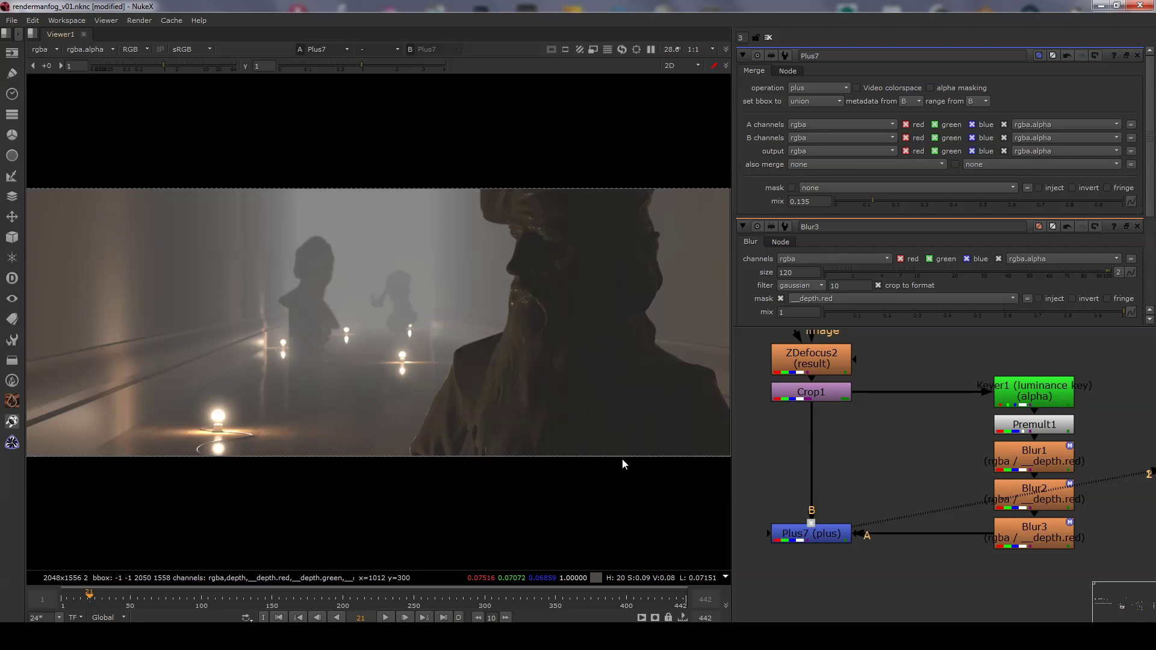
Bring up the foggy street reference photo, reposition it, then put it away
{"action": "key", "text": "alt+Tab"}
{"action": "left_click_drag", "start_coordinate": [681, 119], "coordinate": [876, 110]}
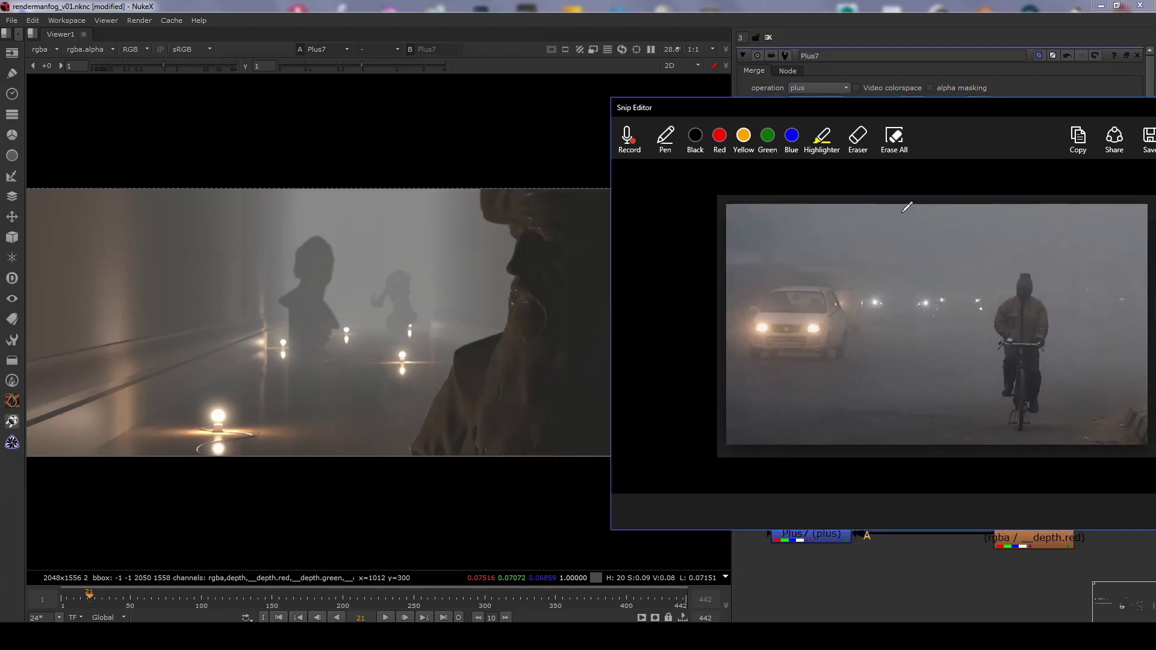
{"action": "left_click_drag", "start_coordinate": [971, 109], "coordinate": [641, 129]}
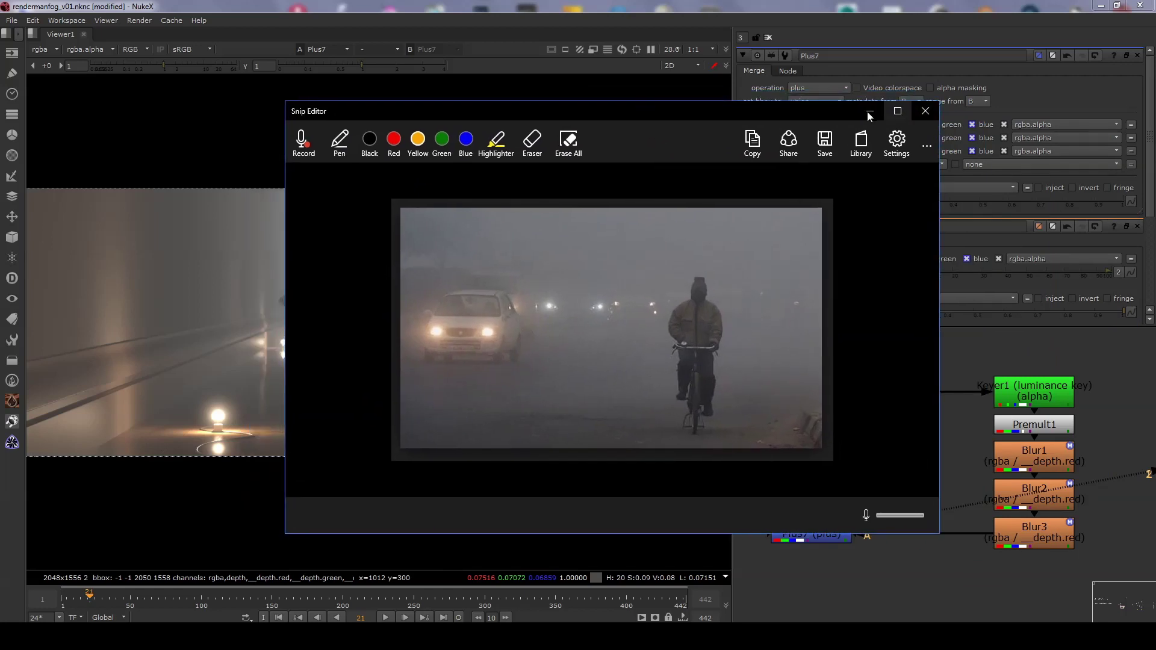
{"action": "left_click", "coordinate": [875, 119]}
Test warm and cool Grade5 offset tints, then reset the offset to neutral 0.25
{"action": "scroll", "coordinate": [840, 413], "scroll_direction": "up", "scroll_amount": 3}
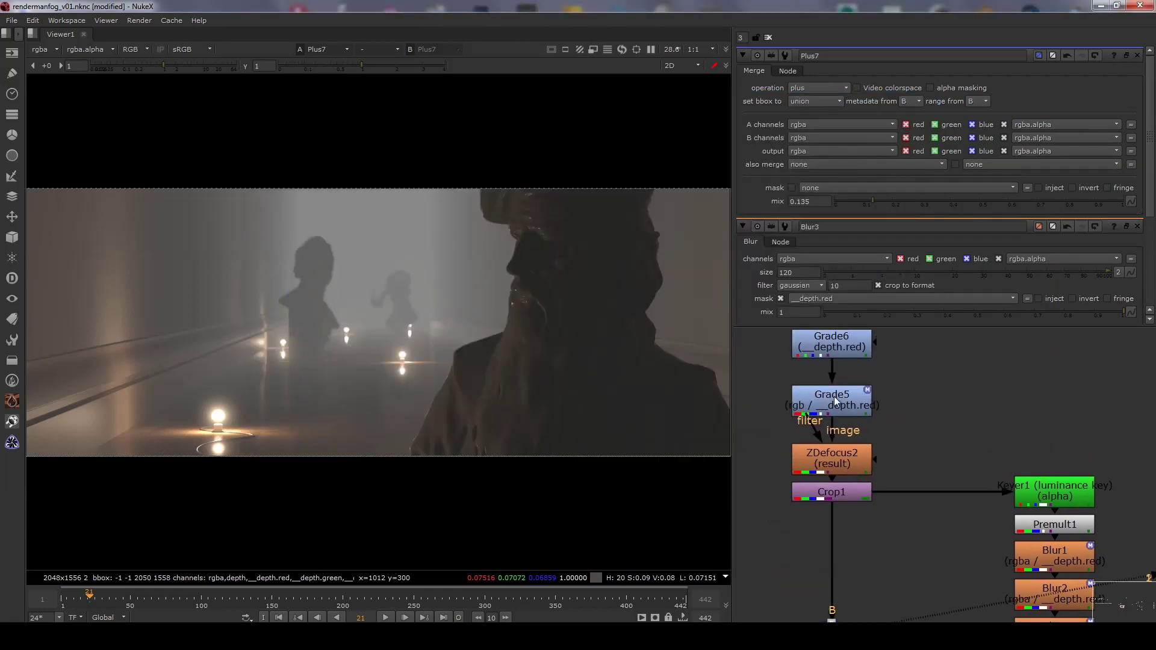
{"action": "double_click", "coordinate": [834, 398]}
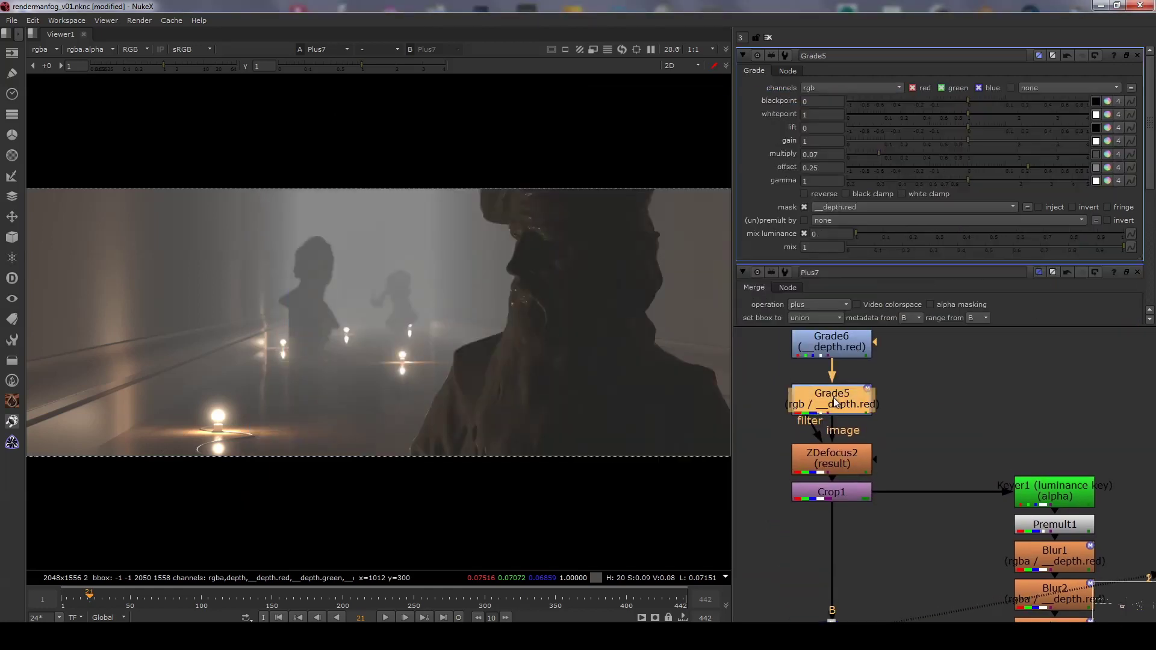
{"action": "left_click", "coordinate": [1108, 168]}
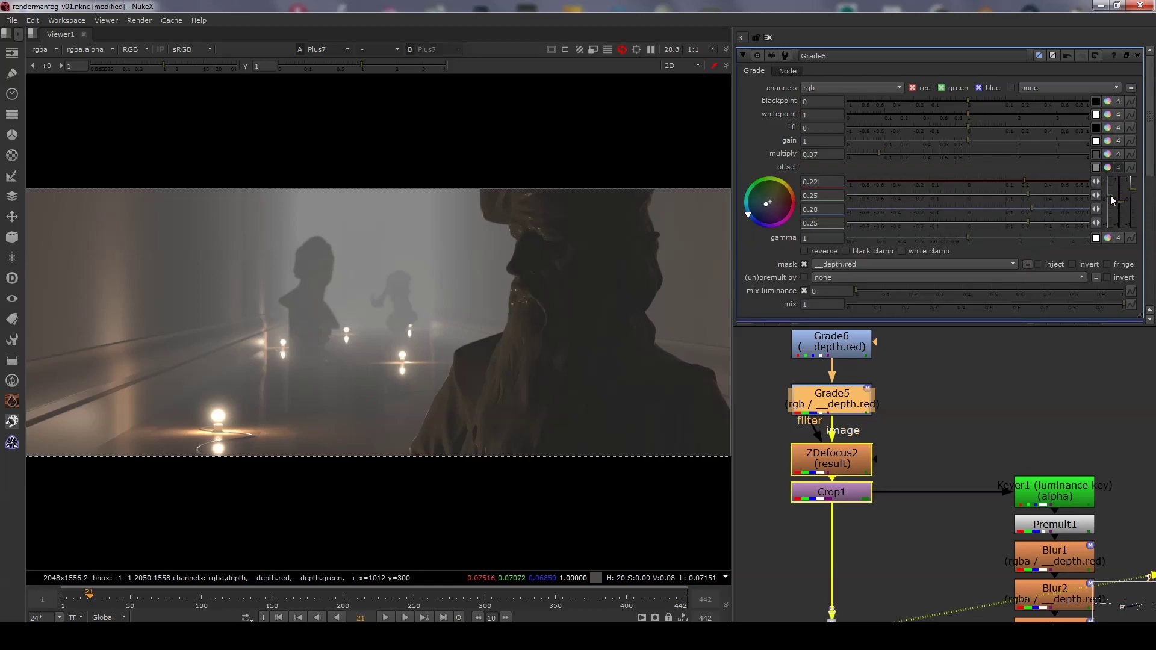
{"action": "left_click_drag", "start_coordinate": [1110, 195], "coordinate": [1107, 235]}
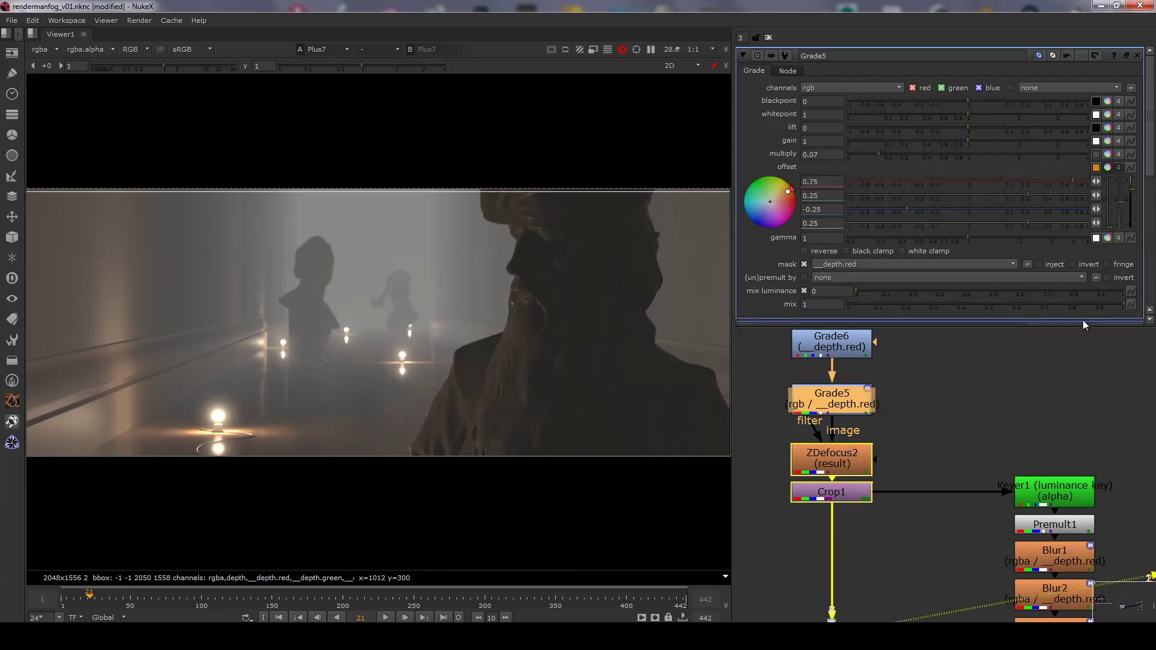
{"action": "left_click", "coordinate": [1038, 364]}
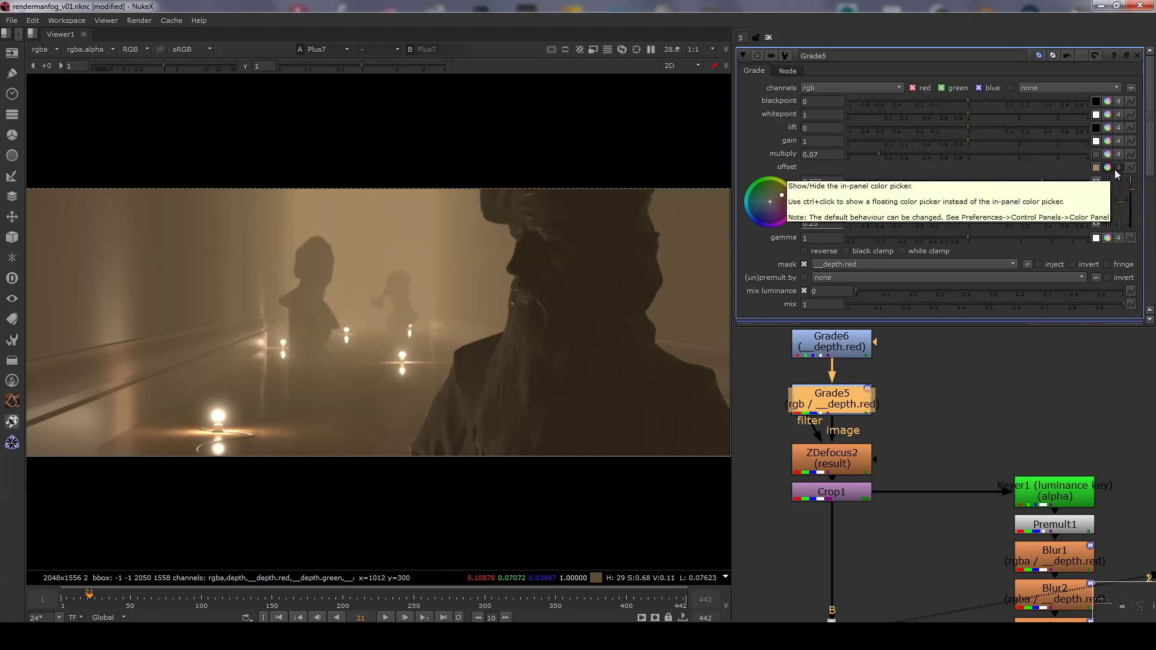
{"action": "left_click_drag", "start_coordinate": [1107, 215], "coordinate": [1112, 205]}
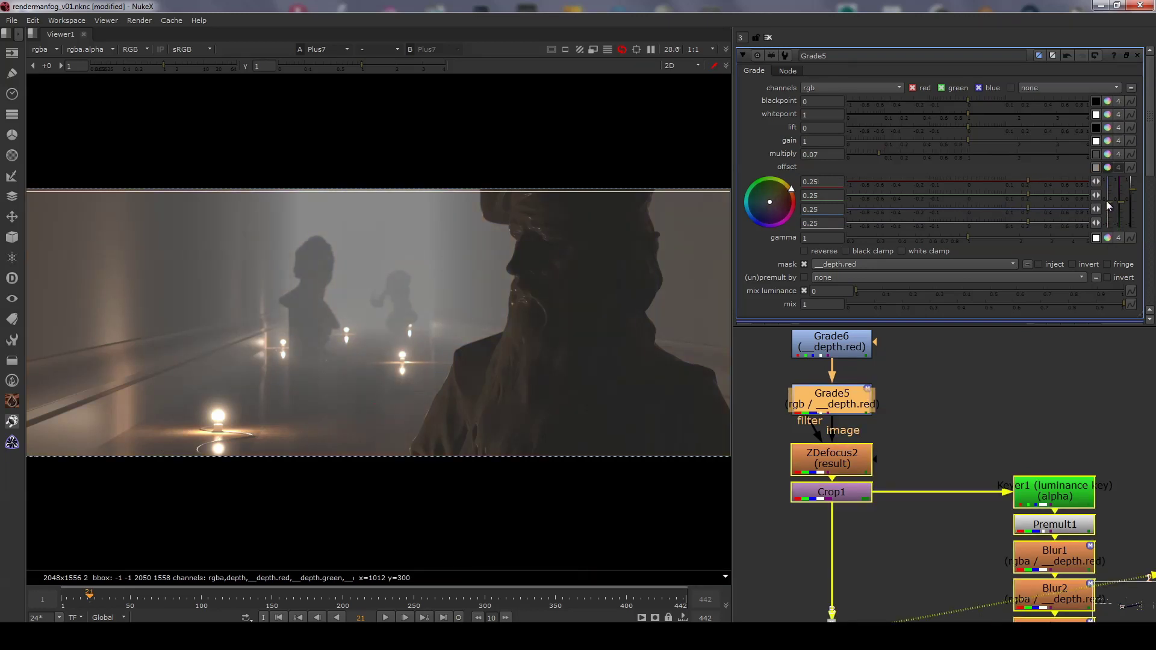
{"action": "left_click_drag", "start_coordinate": [1107, 200], "coordinate": [1107, 193]}
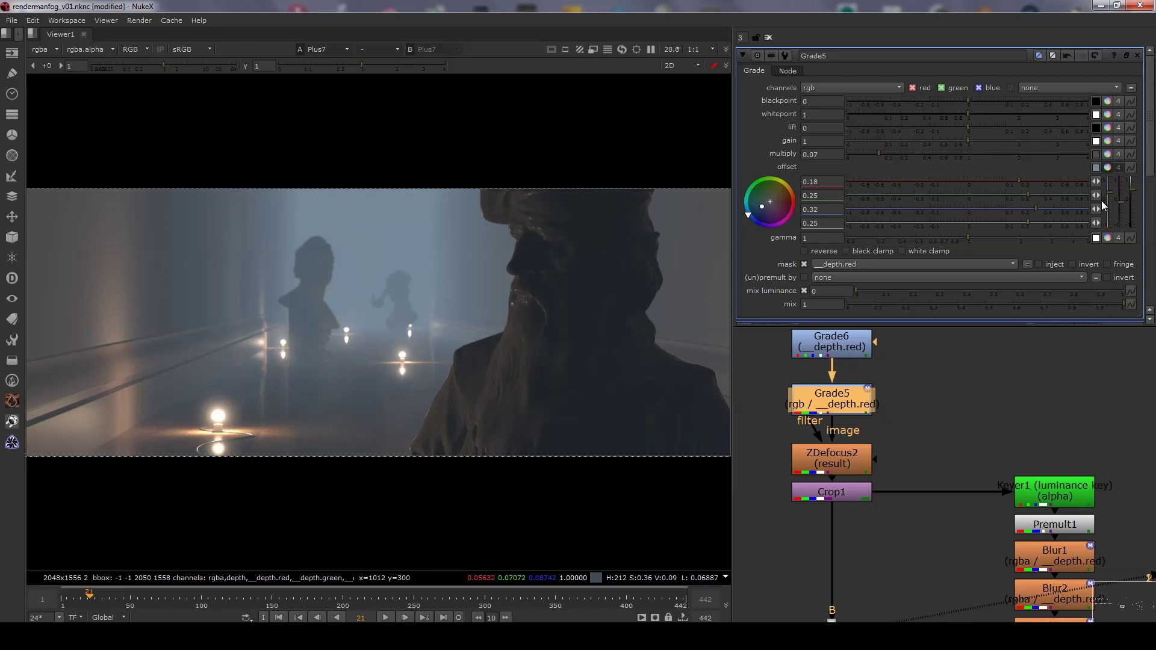
{"action": "left_click_drag", "start_coordinate": [1108, 194], "coordinate": [1111, 201]}
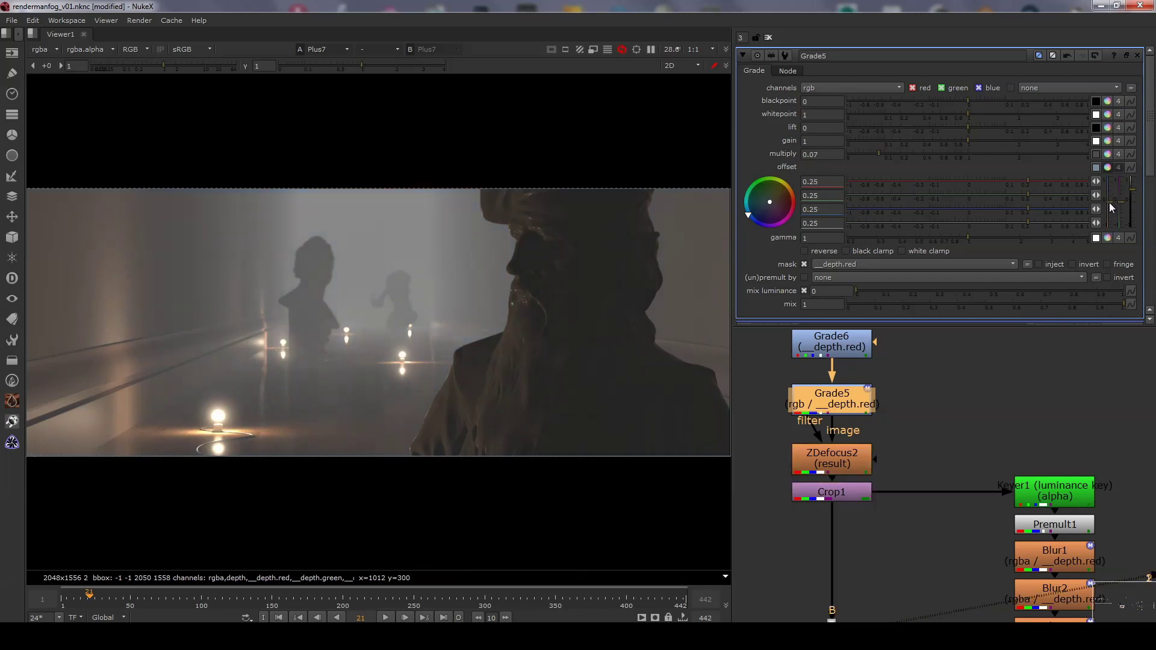
Tint the Grade5 multiply toward blue, then return it to neutral 0.07
{"action": "left_click", "coordinate": [1108, 154]}
{"action": "mouse_move", "coordinate": [1107, 190]}
{"action": "left_mouse_down"}
{"action": "mouse_move", "coordinate": [1111, 178]}
{"action": "mouse_move", "coordinate": [1111, 212]}
{"action": "left_mouse_up"}
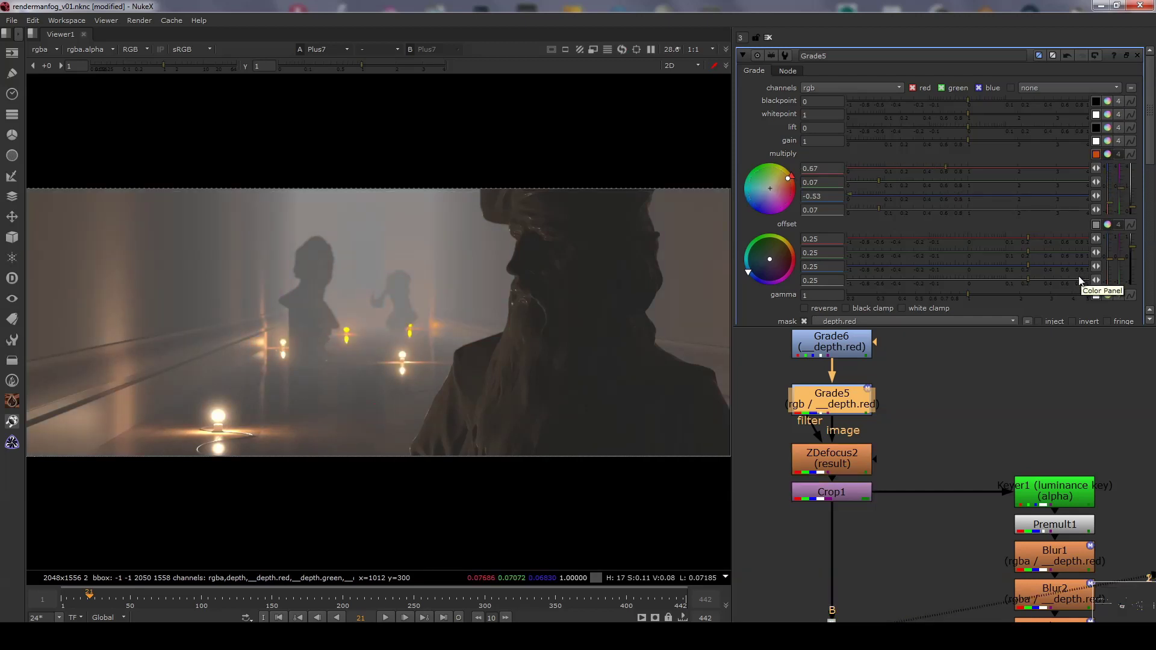
{"action": "mouse_move", "coordinate": [1112, 207]}
{"action": "left_mouse_down"}
{"action": "mouse_move", "coordinate": [1113, 198]}
{"action": "mouse_move", "coordinate": [1112, 209]}
{"action": "left_mouse_up"}
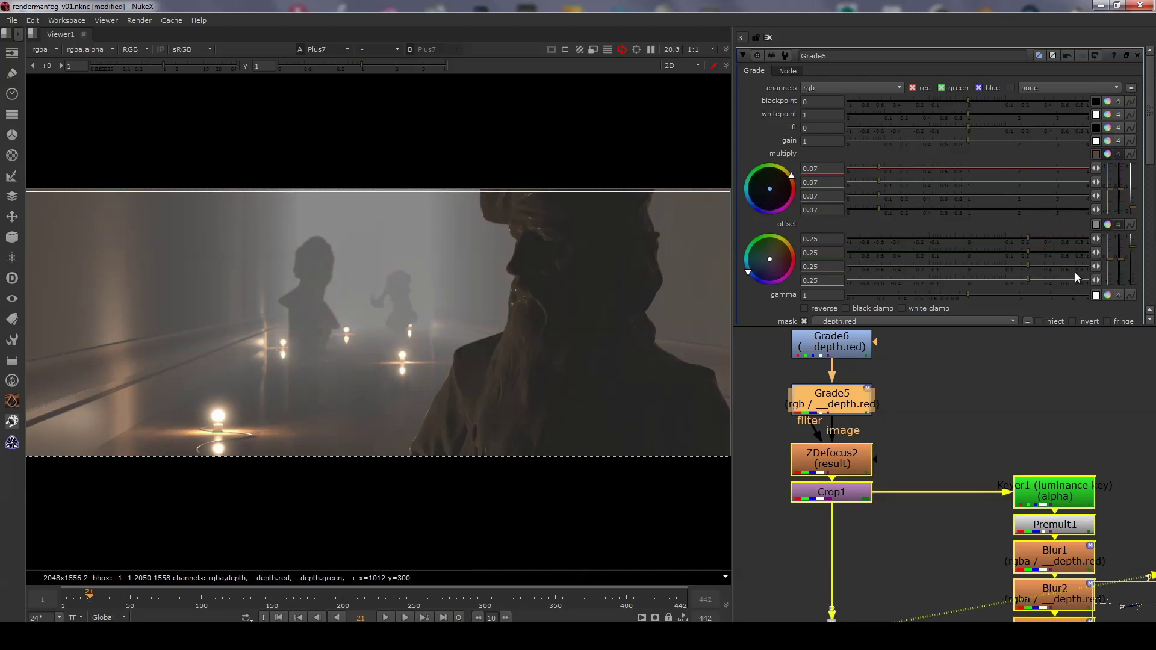
{"action": "left_click", "coordinate": [951, 441]}
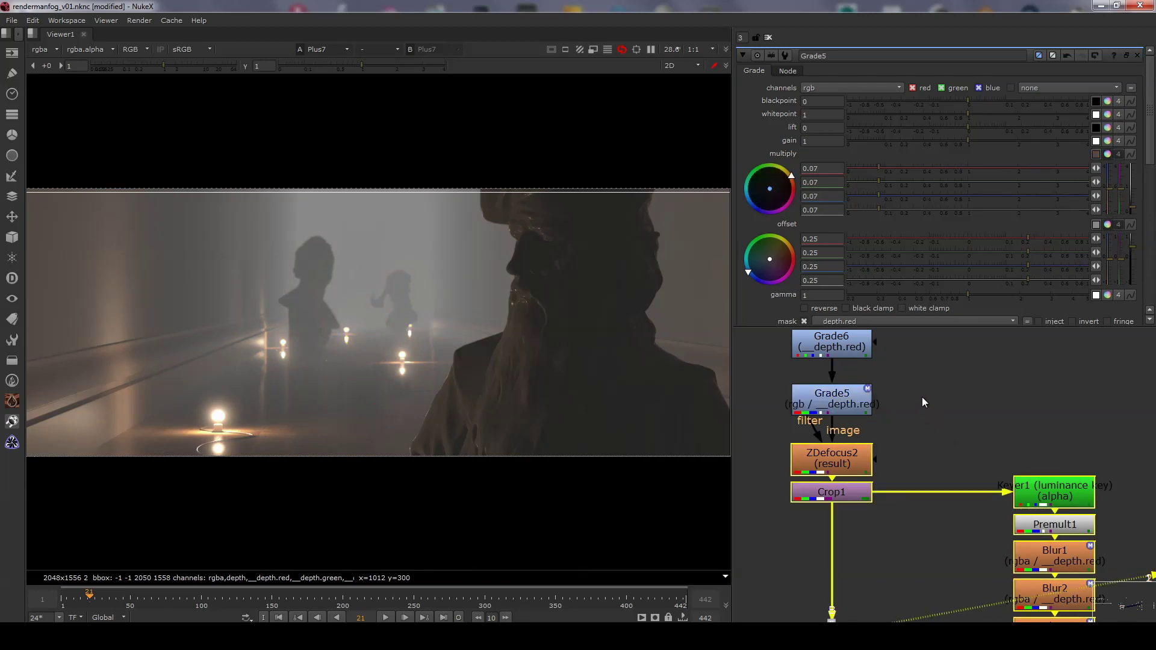
{"action": "middle_click_drag", "start_coordinate": [923, 396], "coordinate": [943, 395]}
{"action": "scroll", "coordinate": [935, 435], "scroll_direction": "down", "scroll_amount": 3}
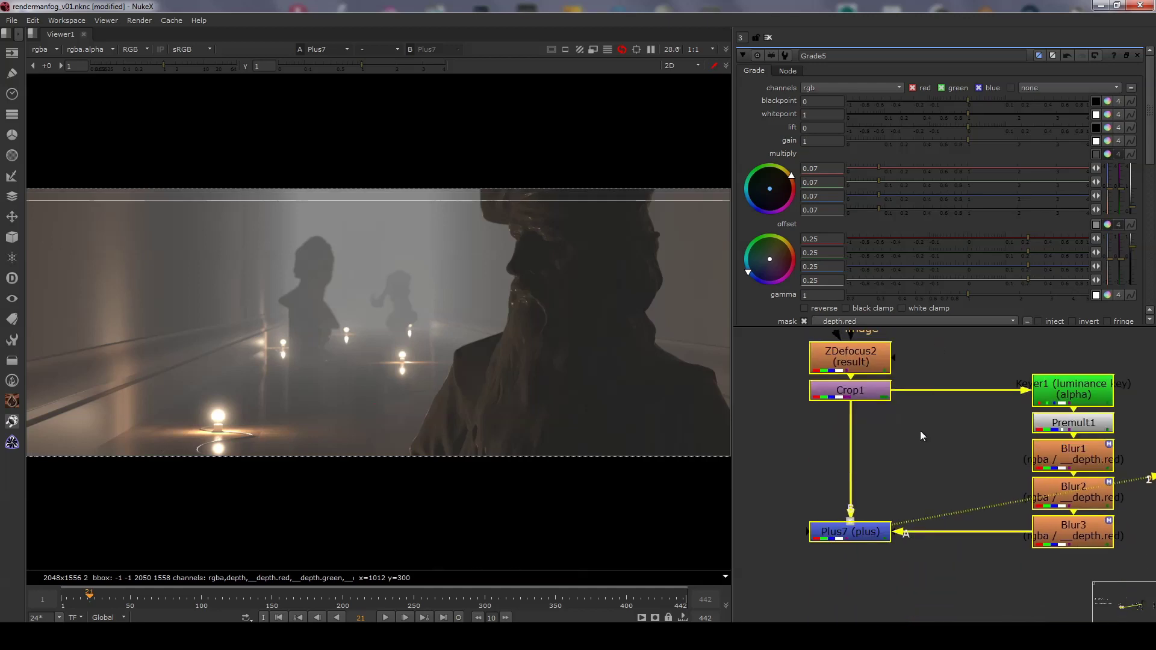
{"action": "scroll", "coordinate": [923, 482], "scroll_direction": "up", "scroll_amount": 2}
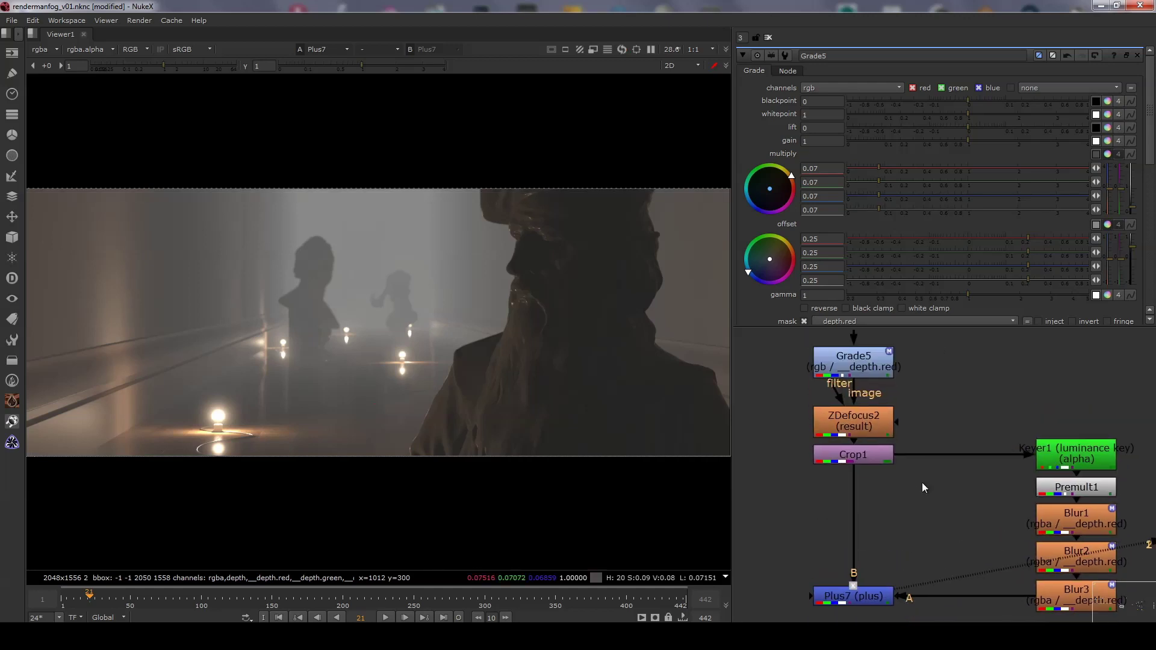
{"action": "scroll", "coordinate": [884, 395], "scroll_direction": "down", "scroll_amount": 3}
{"action": "scroll", "coordinate": [879, 392], "scroll_direction": "up", "scroll_amount": 1}
{"action": "left_click", "coordinate": [885, 369]}
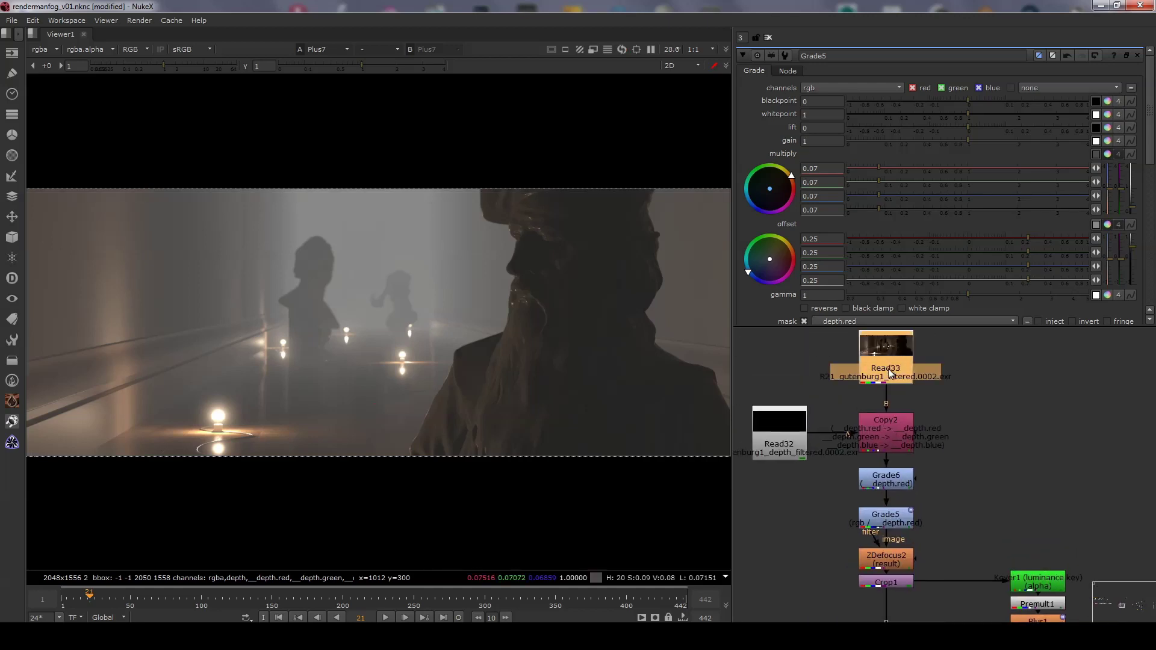
{"action": "key", "text": "1"}
{"action": "scroll", "coordinate": [906, 527], "scroll_direction": "down", "scroll_amount": 2}
{"action": "left_click", "coordinate": [899, 549]}
{"action": "key", "text": "1"}
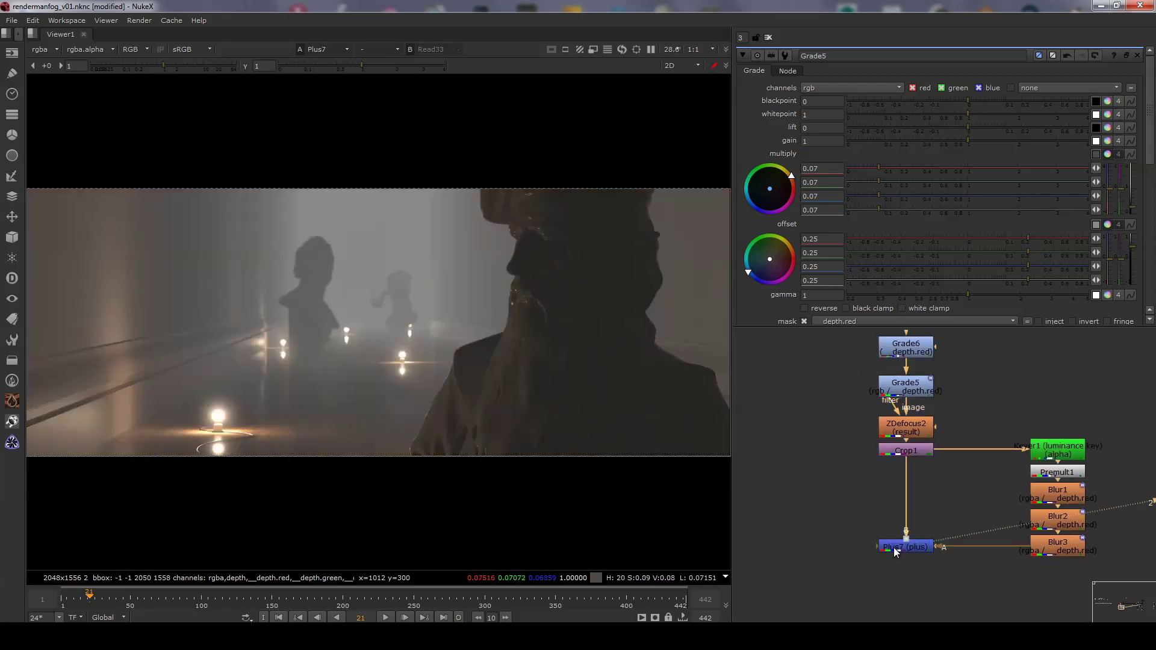